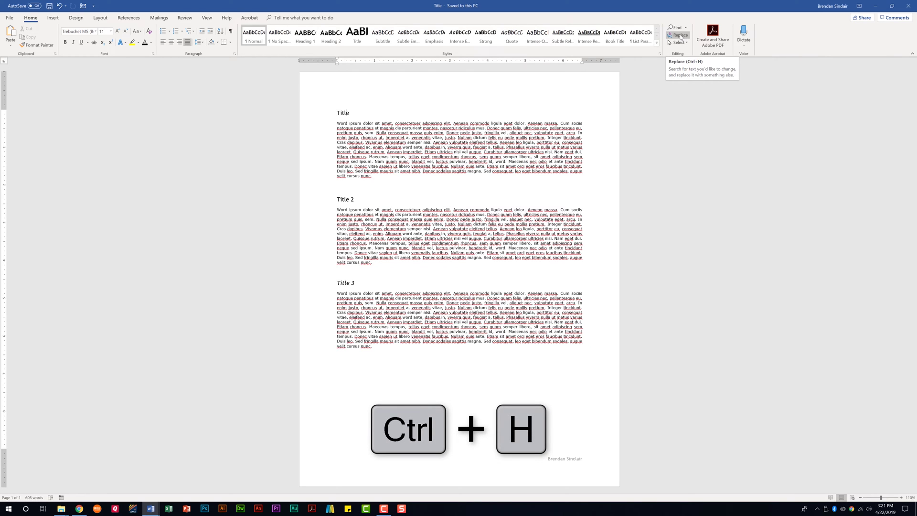
Replace every occurrence of "Title" with "Heading" throughout the document
left_click(681, 36)
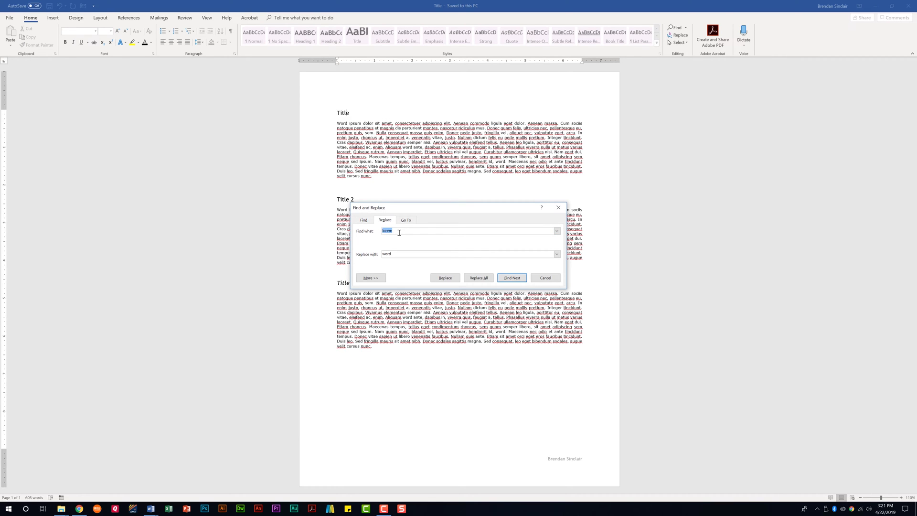
type("Title")
key("Tab")
type("Heading")
left_click(372, 281)
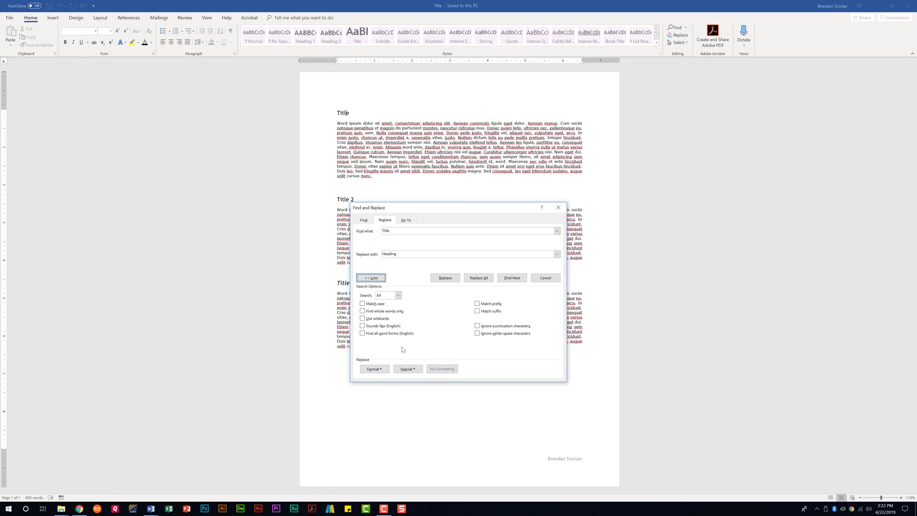
left_click(377, 371)
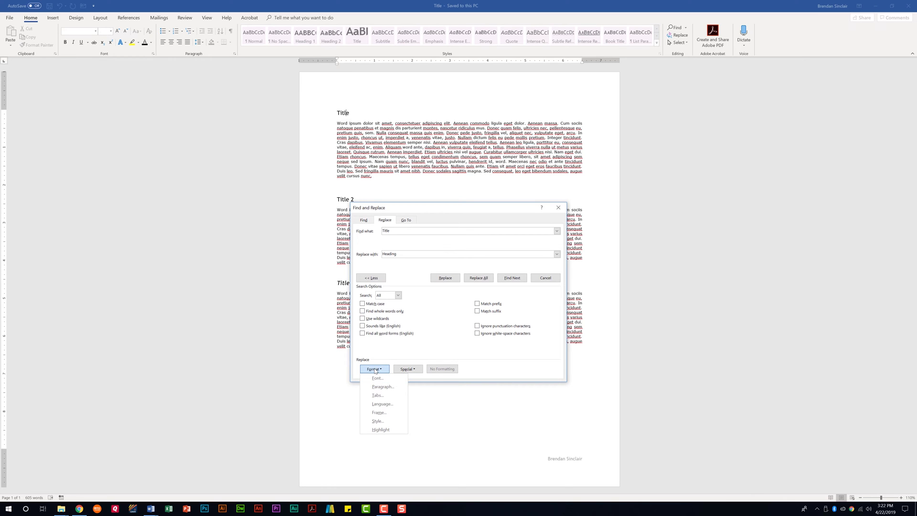
left_click(417, 372)
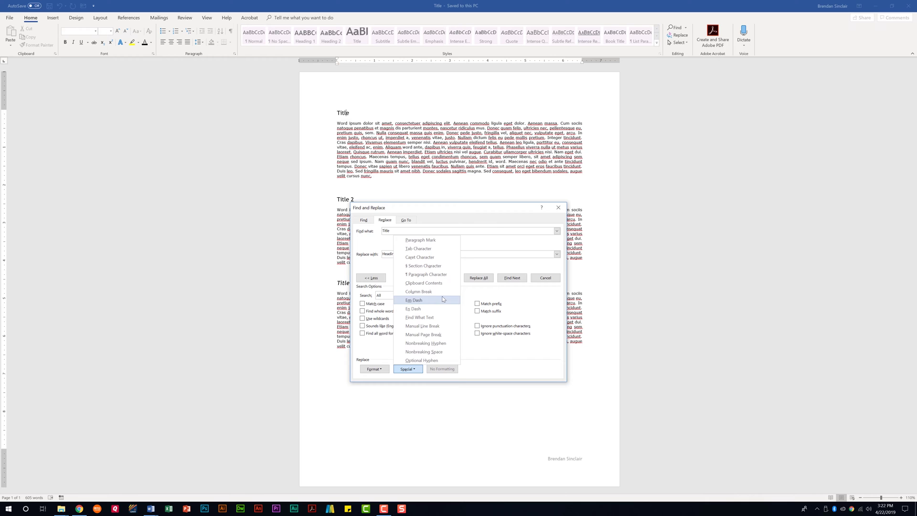
left_click(486, 370)
left_click(377, 279)
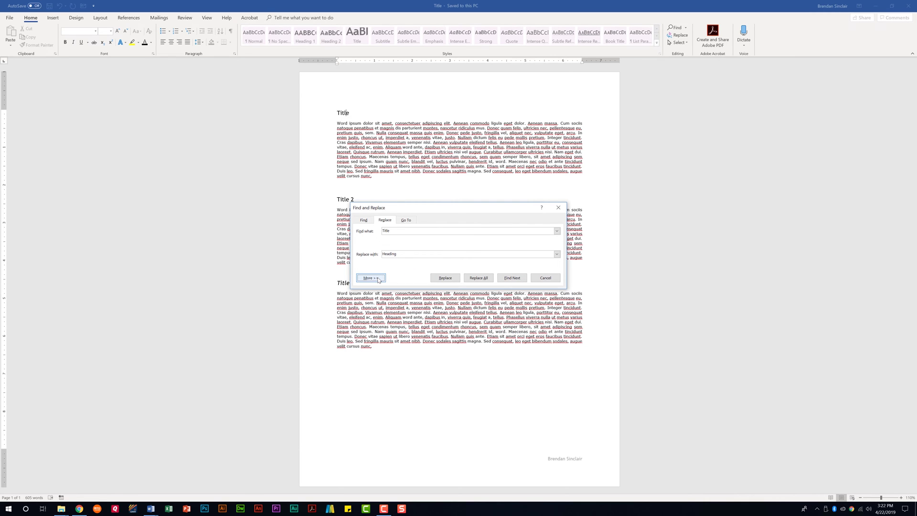
left_click(481, 279)
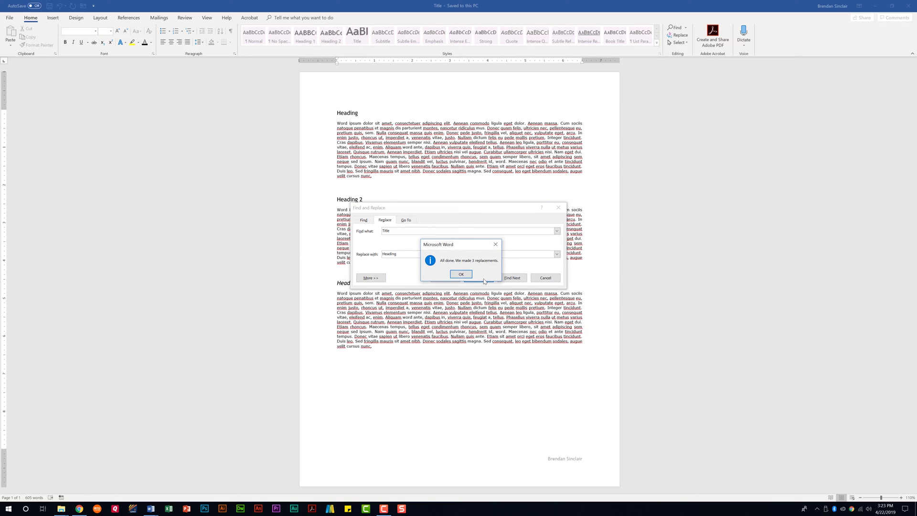
left_click(461, 274)
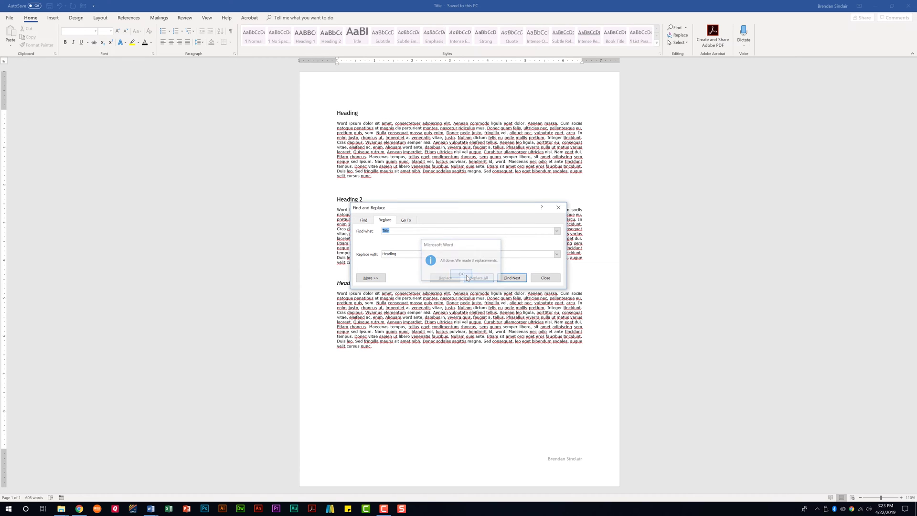
left_click(547, 278)
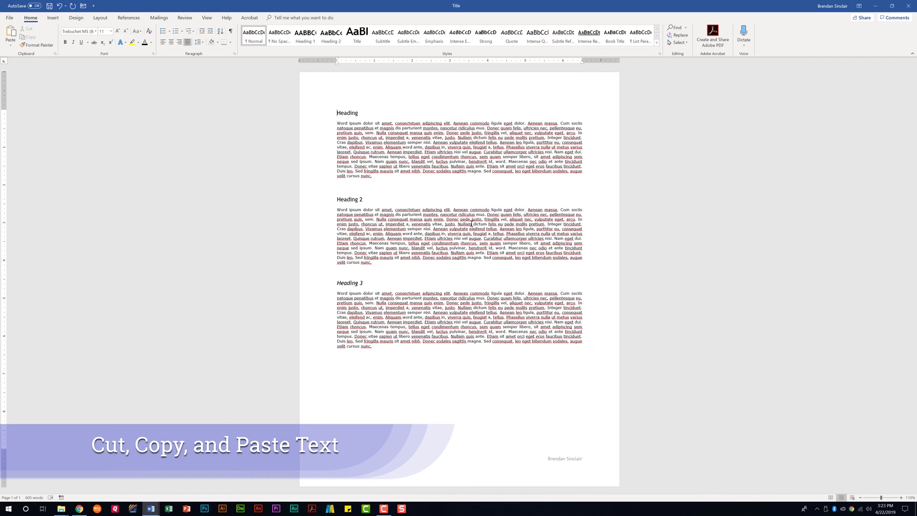
Copy the first heading and paste it four times below the document's last paragraph
left_click(371, 111)
double_click(346, 112)
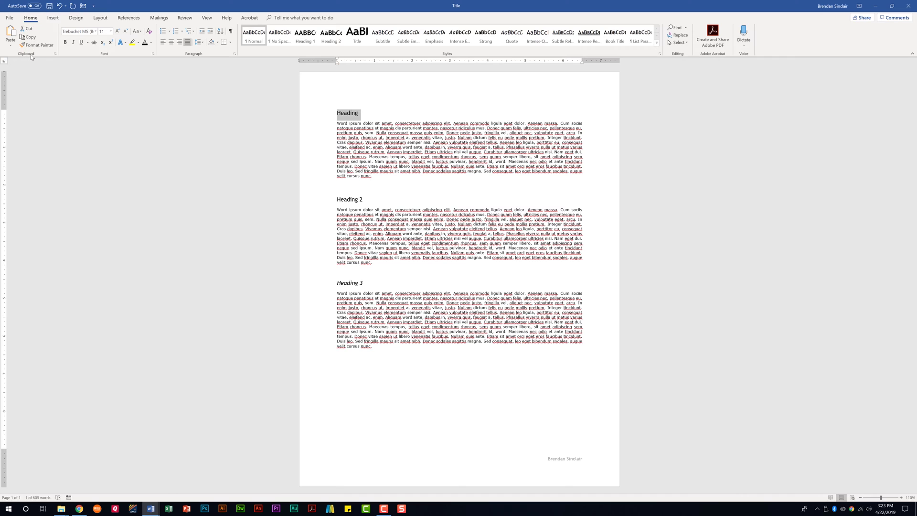
left_click(31, 37)
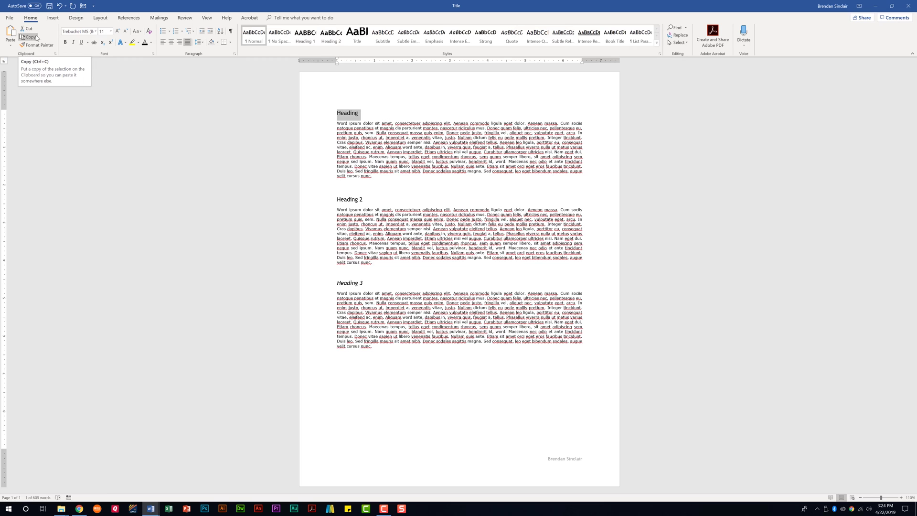
left_click(36, 38)
left_click(421, 359)
key("ctrl+v")
key("ctrl+v")
key("ctrl+v")
key("ctrl+v")
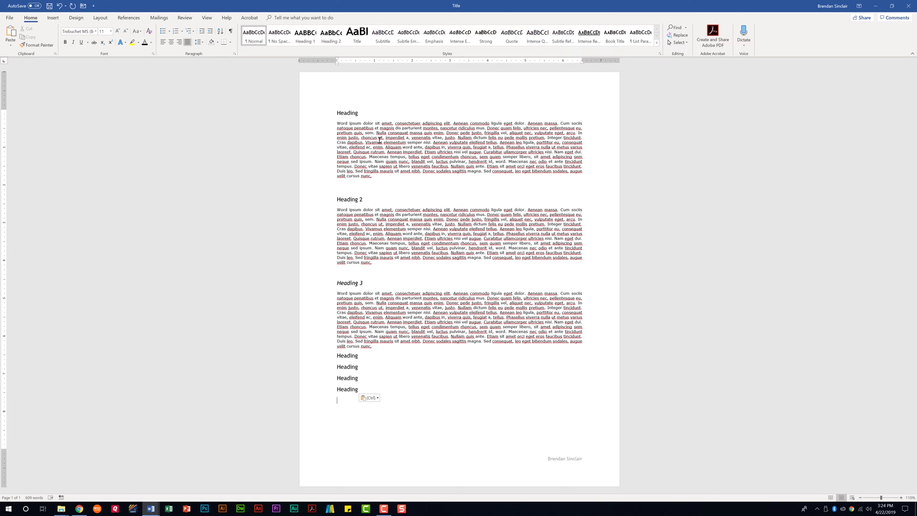
Cut the heading at the top of the document and paste it below the second paragraph, above Heading 3
left_click(322, 113)
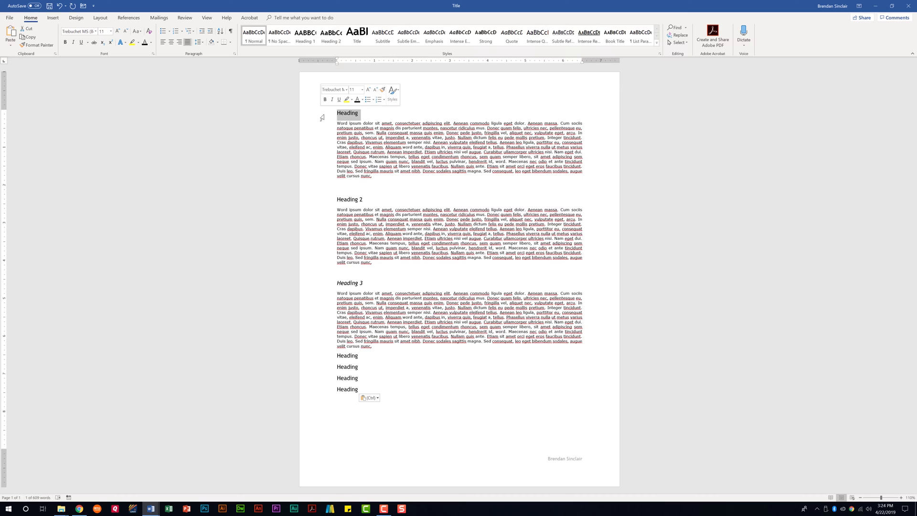
key("Delete")
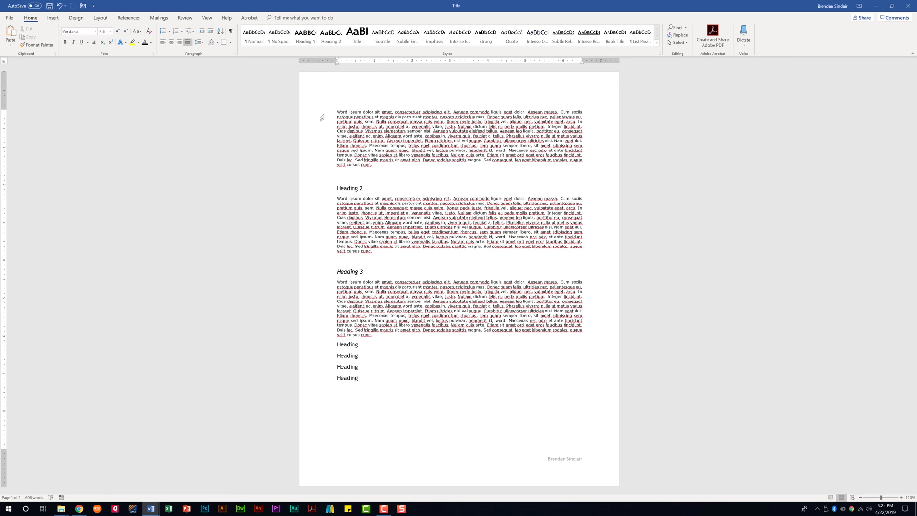
left_click(357, 268)
key("ctrl+v")
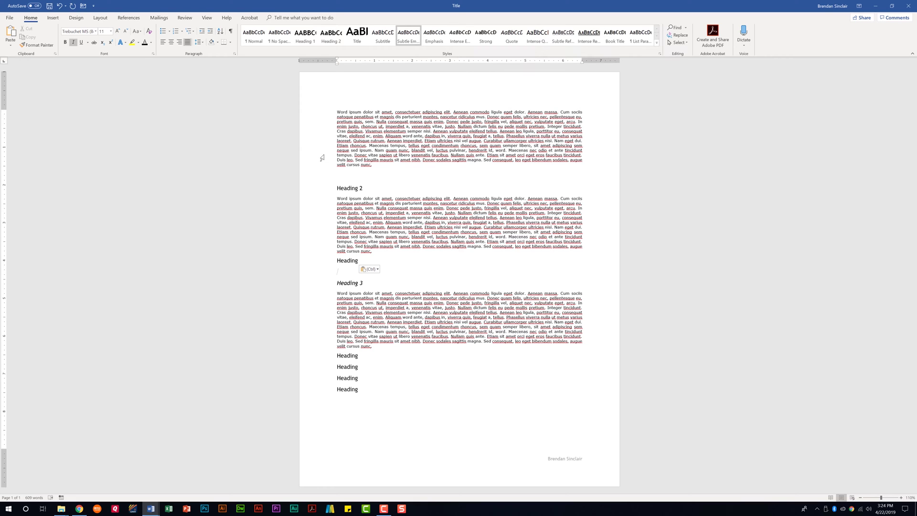
Format the last pasted heading with an orange font colour and a font size of 16
left_click(37, 45)
mouse_move(359, 389)
left_mouse_down()
mouse_move(336, 366)
mouse_move(336, 390)
left_mouse_up()
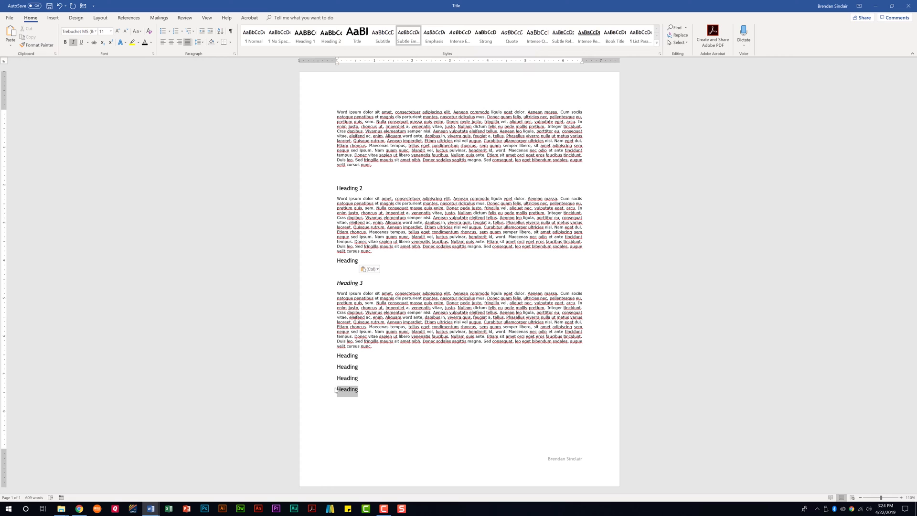
left_click(152, 43)
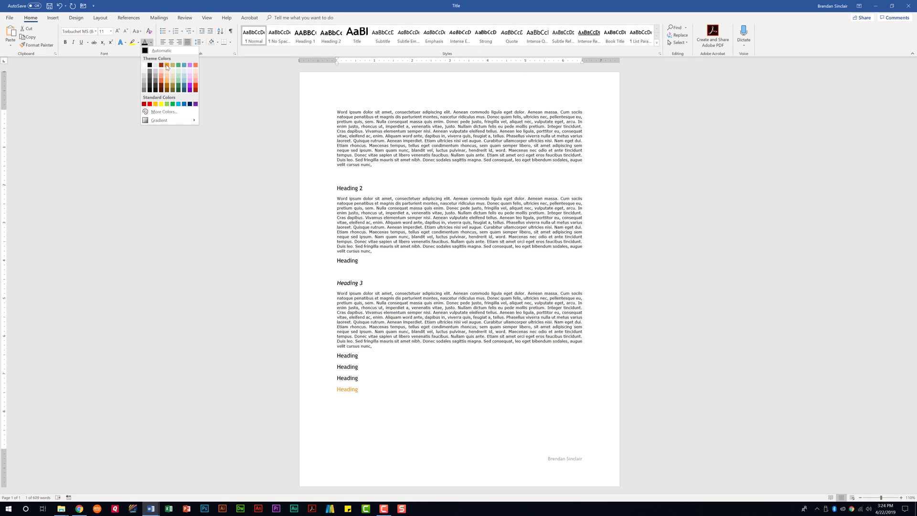
left_click(118, 32)
left_click(118, 31)
left_click(118, 31)
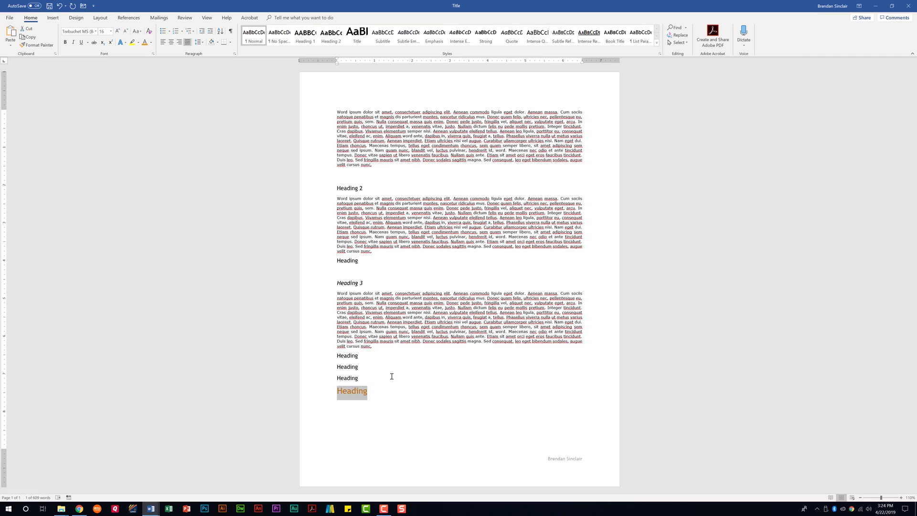
Copy the orange heading and paste it on the line below, keeping the text only
left_click(386, 392)
double_click(343, 390)
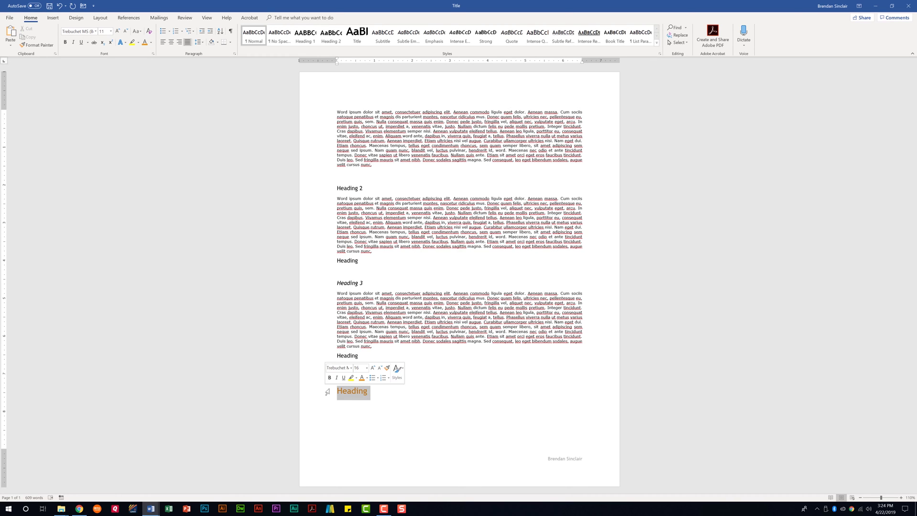
left_click(388, 396)
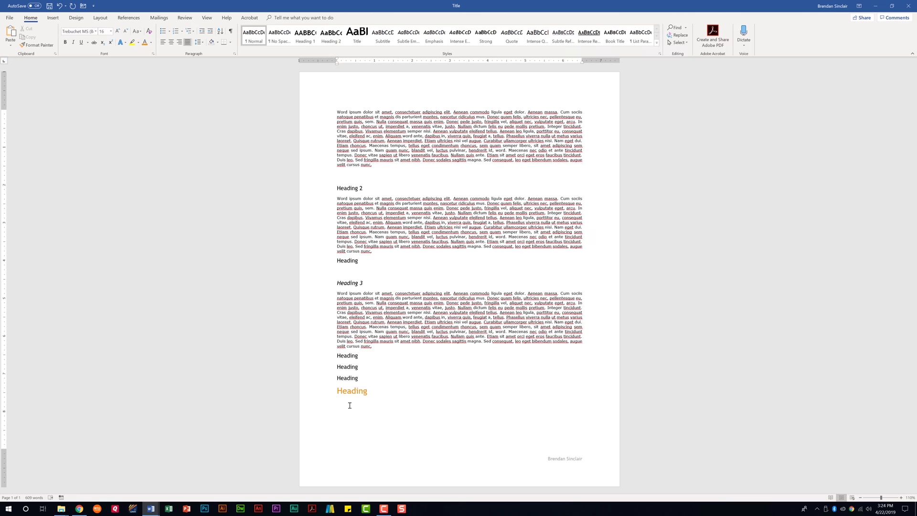
left_click(13, 47)
left_click(13, 47)
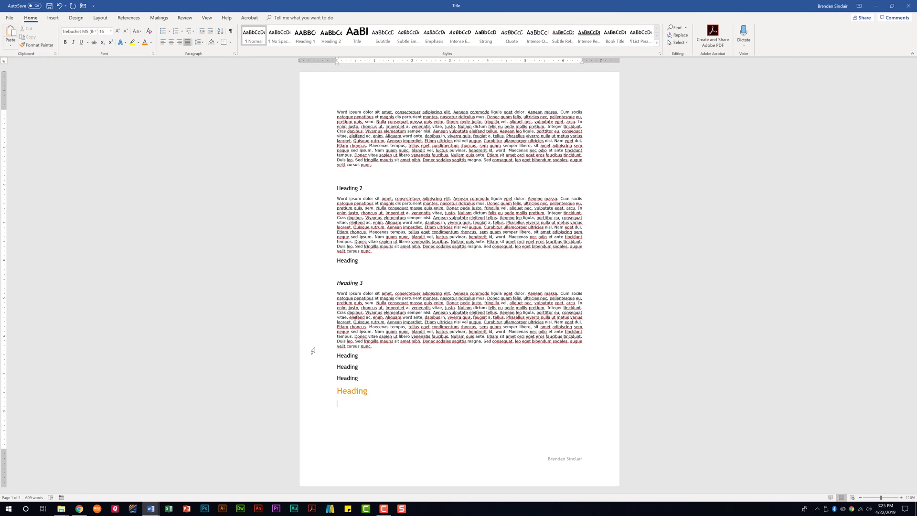
right_click(349, 406)
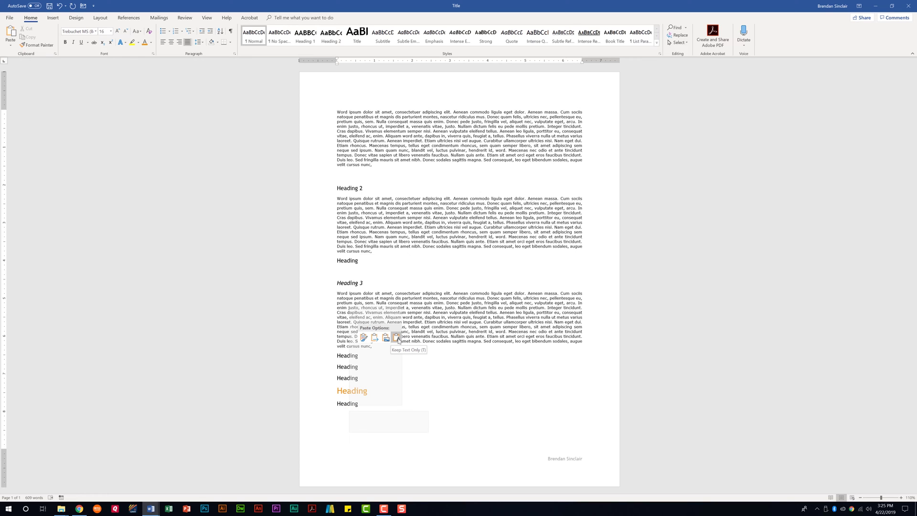
left_click(397, 337)
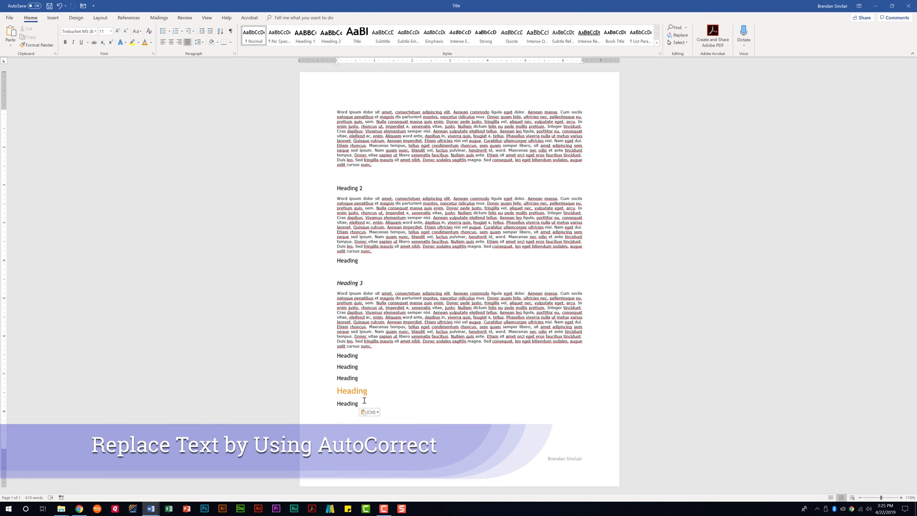
Add an AutoCorrect entry that replaces "dm" with "direct message", and enter "Direct message" below the last heading
left_click(9, 18)
left_click(31, 491)
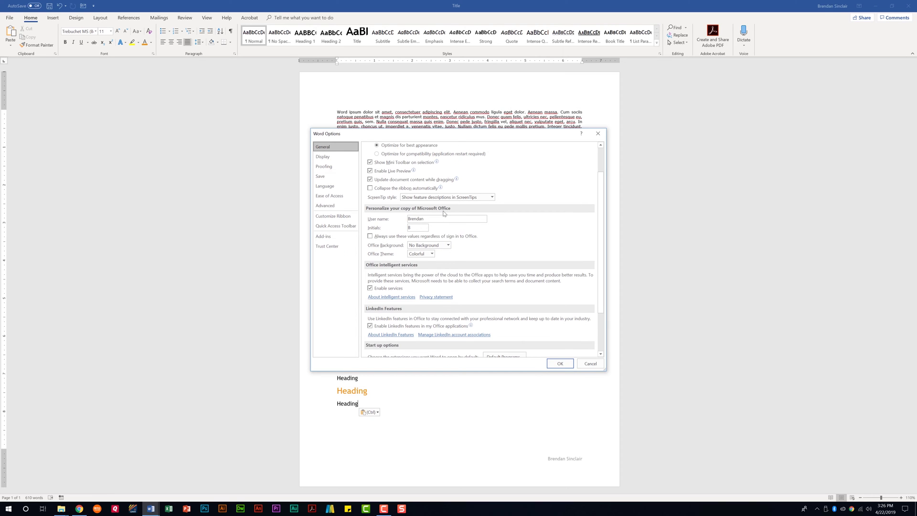
left_click(331, 167)
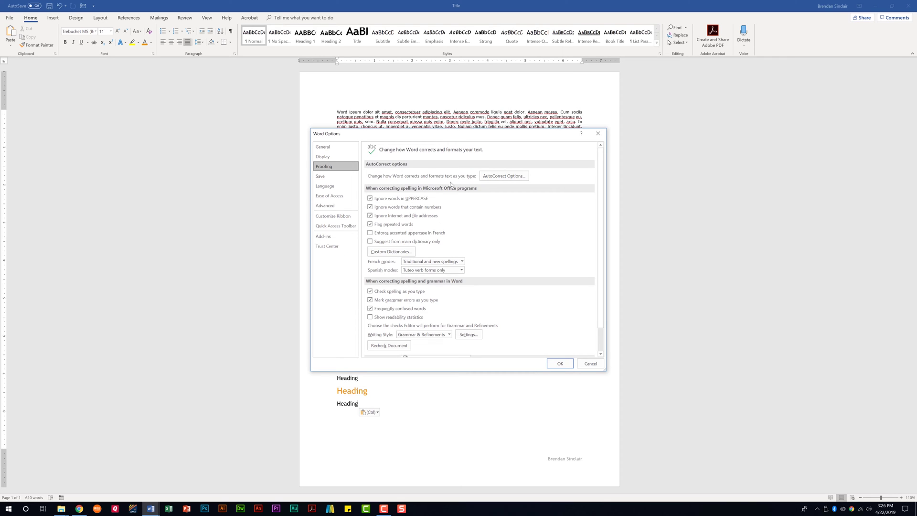
left_click(511, 181)
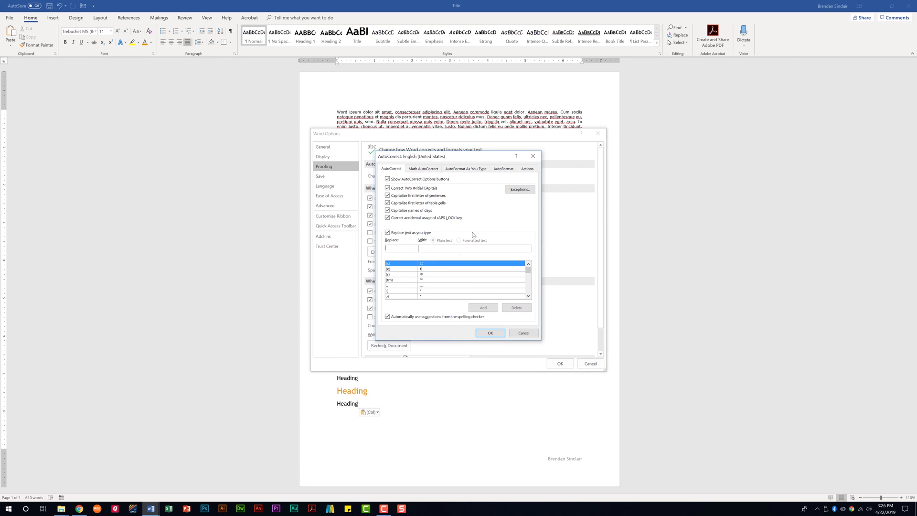
type("dm")
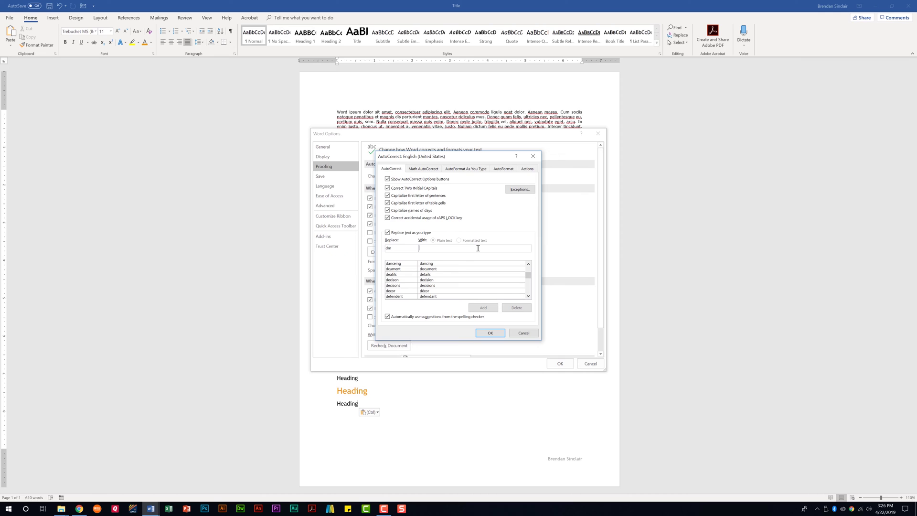
type("direct message")
left_click(484, 309)
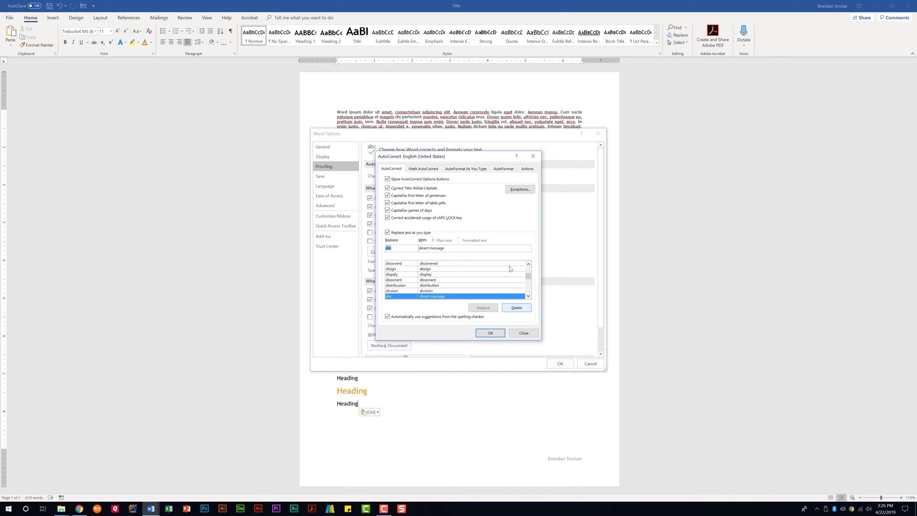
left_click(534, 334)
left_click(561, 363)
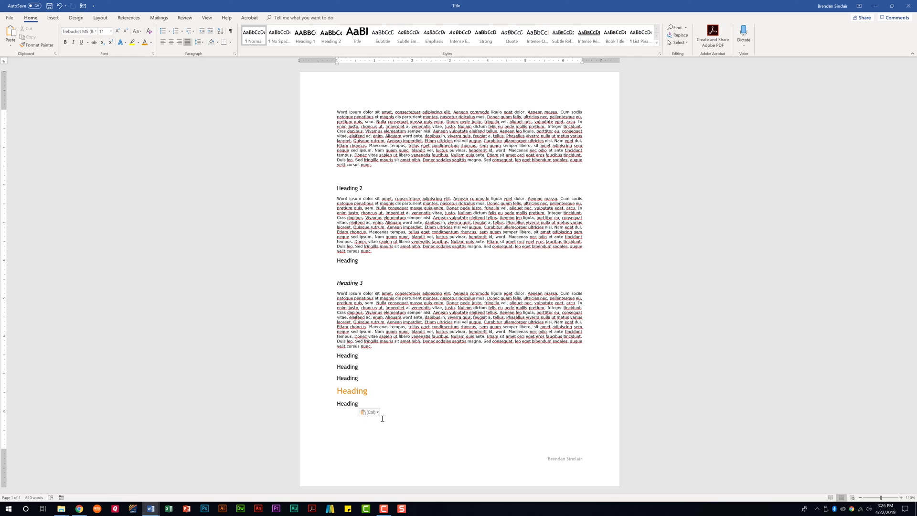
type("Direct message")
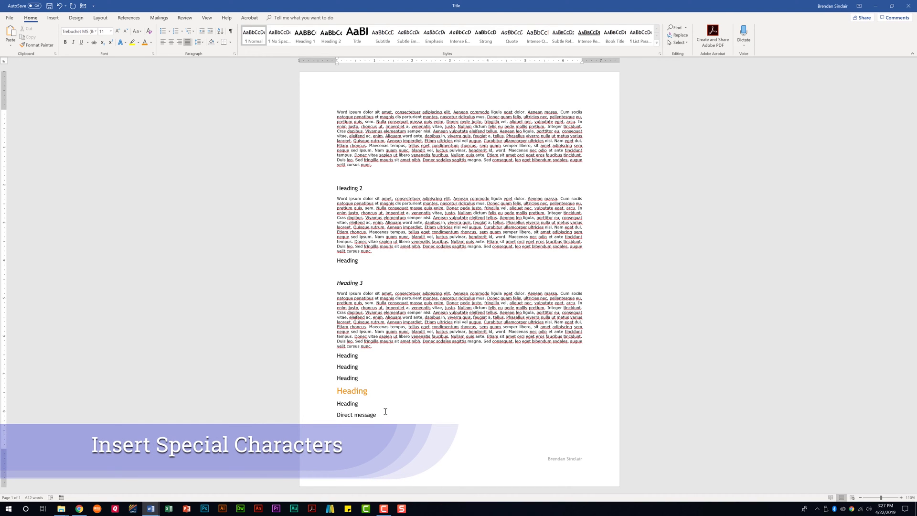
Browse the full set of insertable symbols in the Bahnschrift Light SemiCondensed font and close it without inserting any
left_click(55, 19)
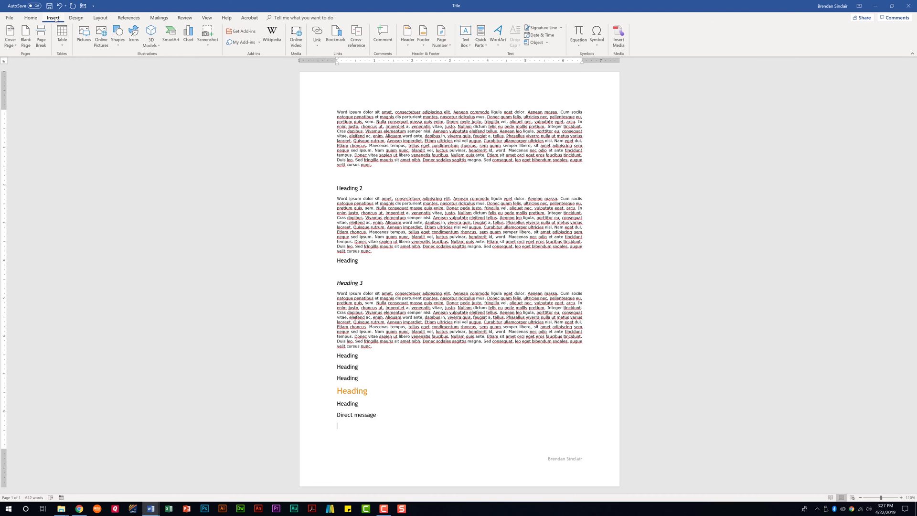
left_click(602, 47)
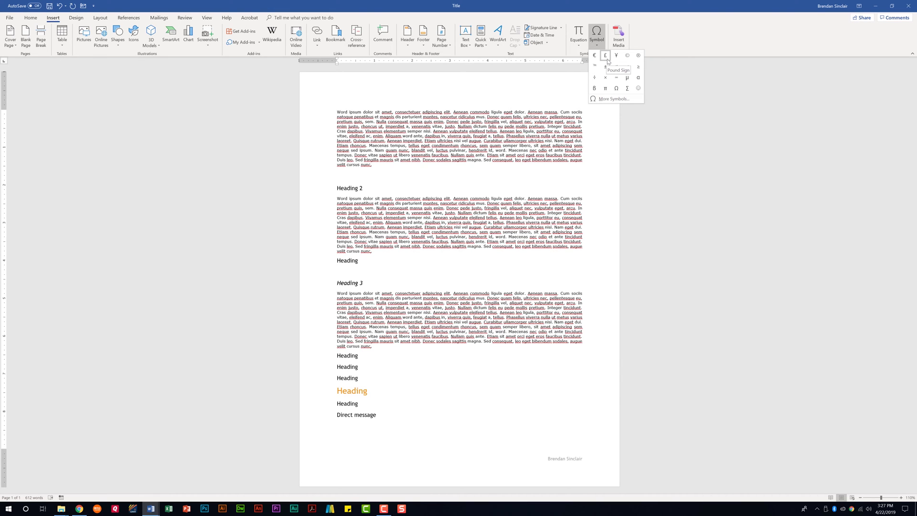
left_click(623, 99)
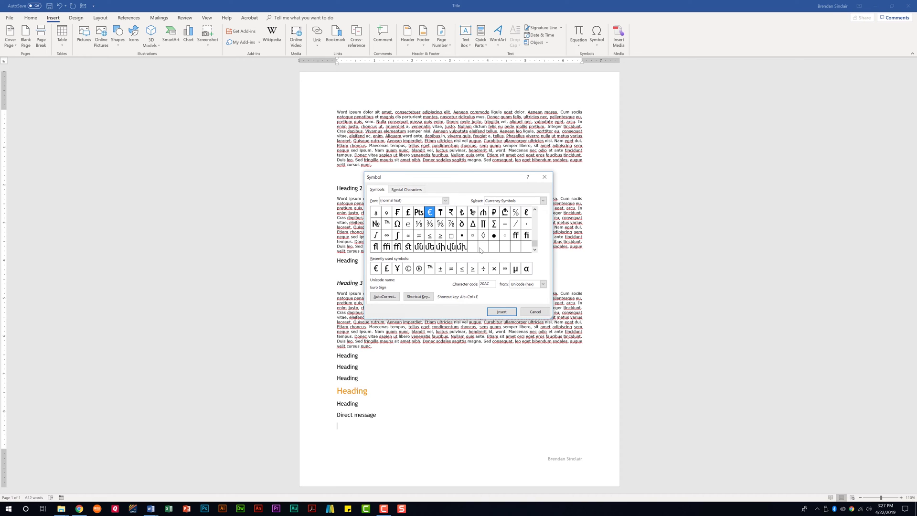
left_click(445, 200)
scroll(421, 225, "down", 3)
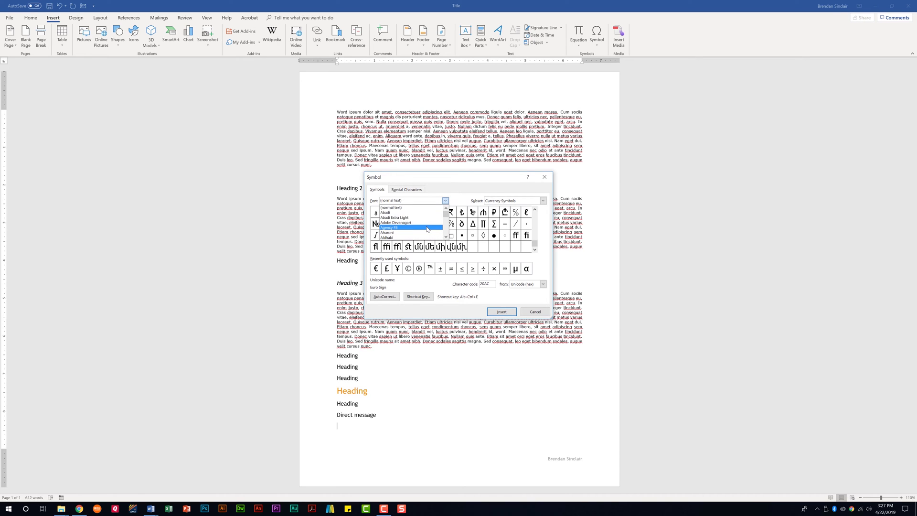
left_click(426, 228)
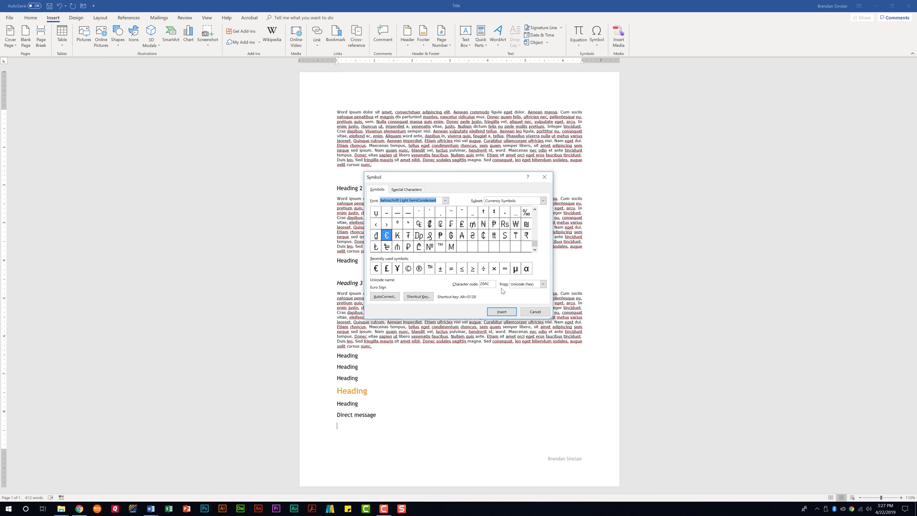
left_click(535, 312)
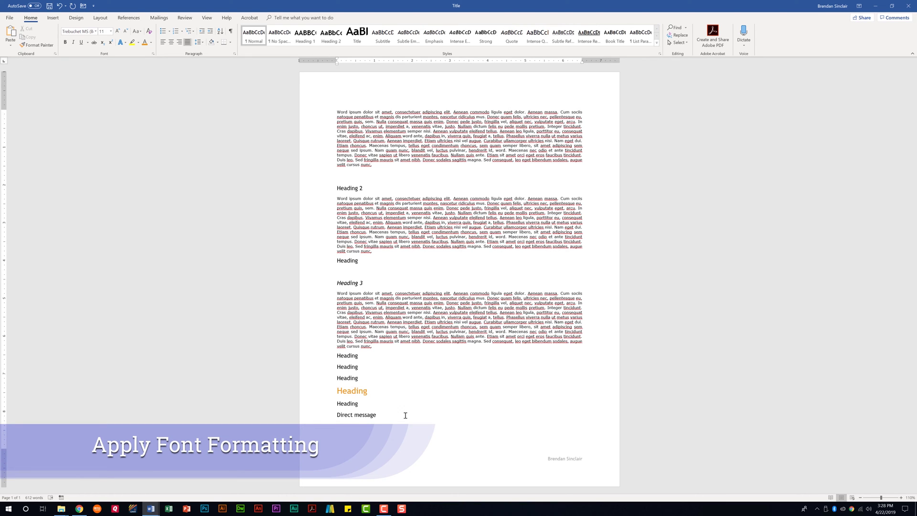
Format the "Direct message" line in Arial Black at size 24 with an orange font colour
left_click(315, 416)
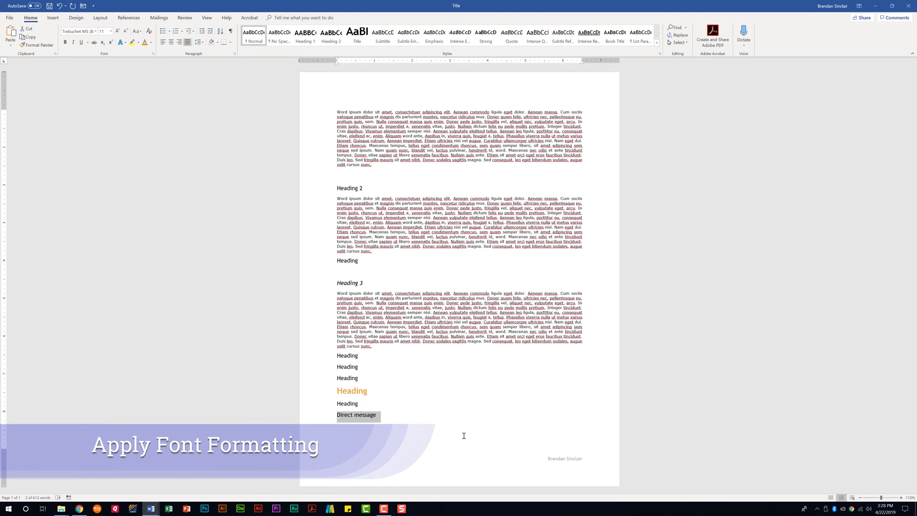
left_click(95, 31)
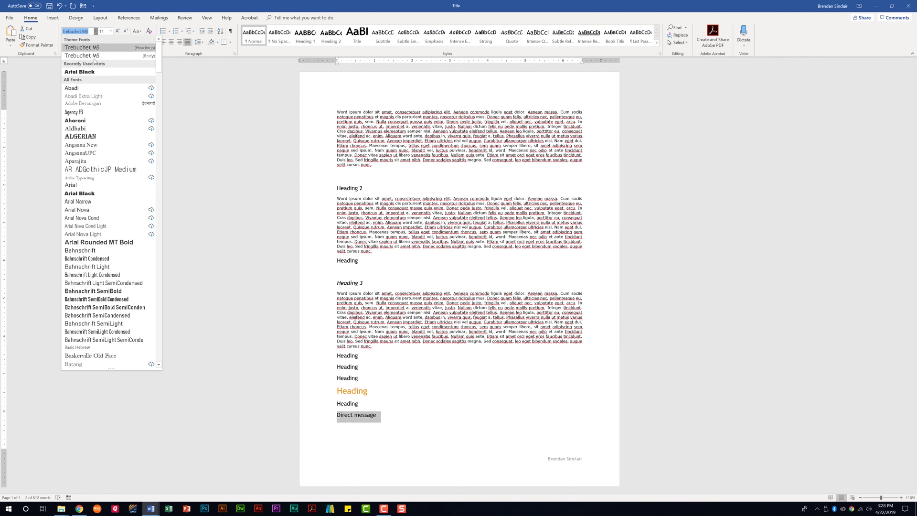
left_click(96, 72)
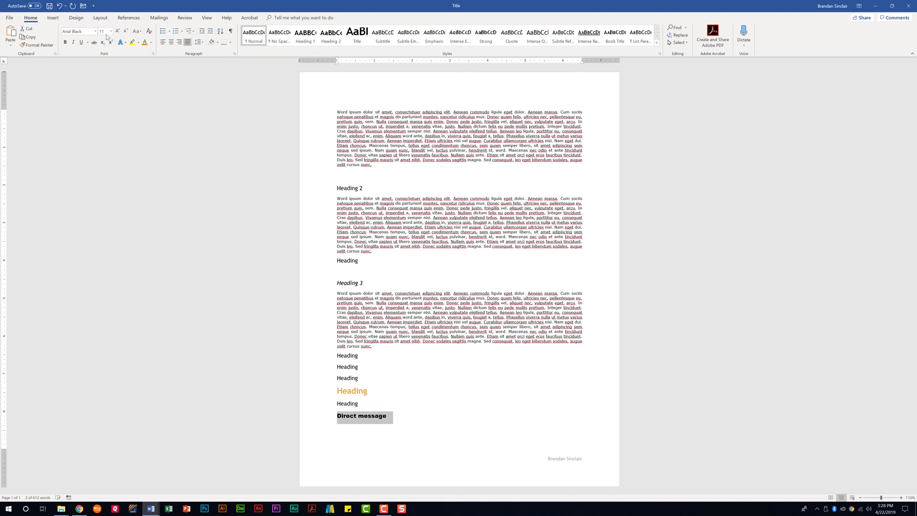
left_click(111, 31)
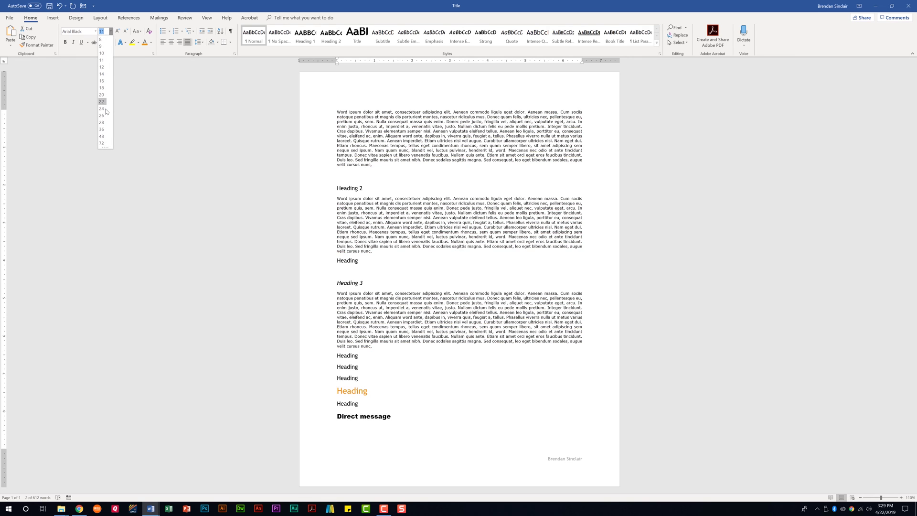
left_click(106, 108)
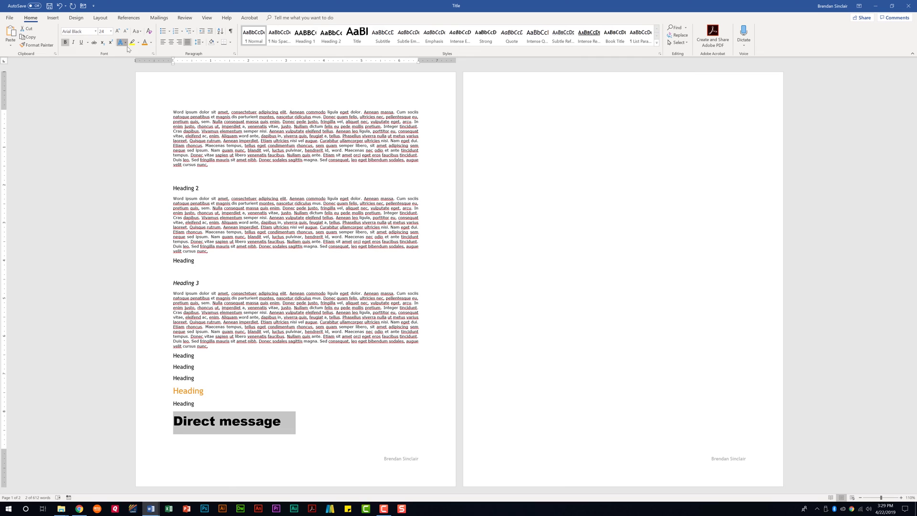
left_click(127, 45)
left_click(152, 43)
left_click(152, 43)
left_click(165, 69)
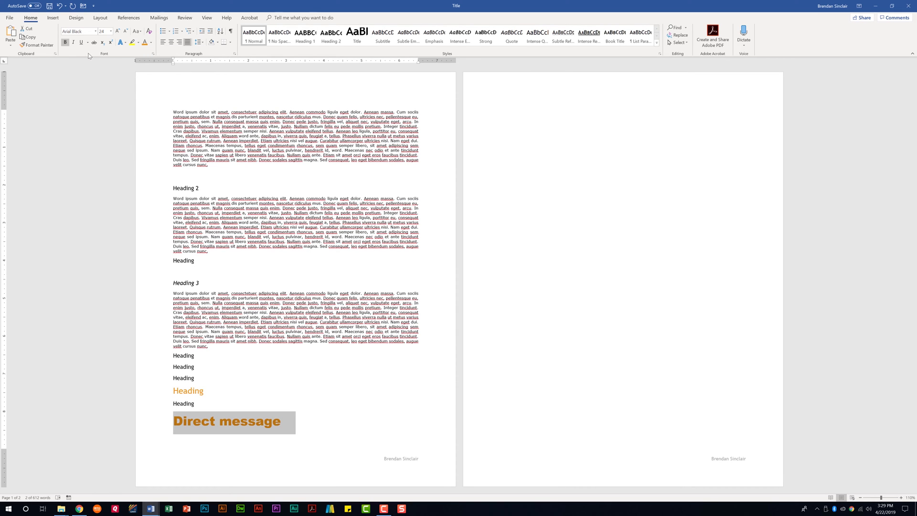
Examine the detailed font settings and the advanced character spacing and OpenType options for "Direct message" without changing them
left_click(153, 54)
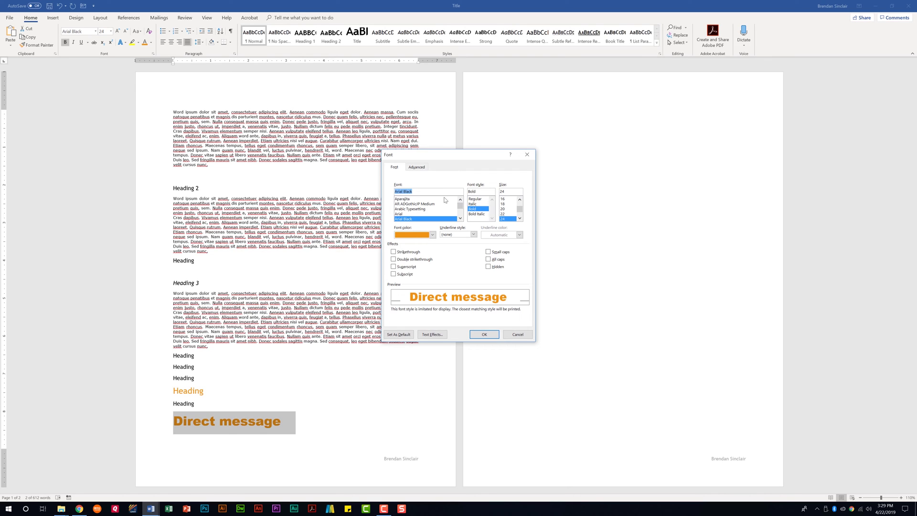
left_click(417, 167)
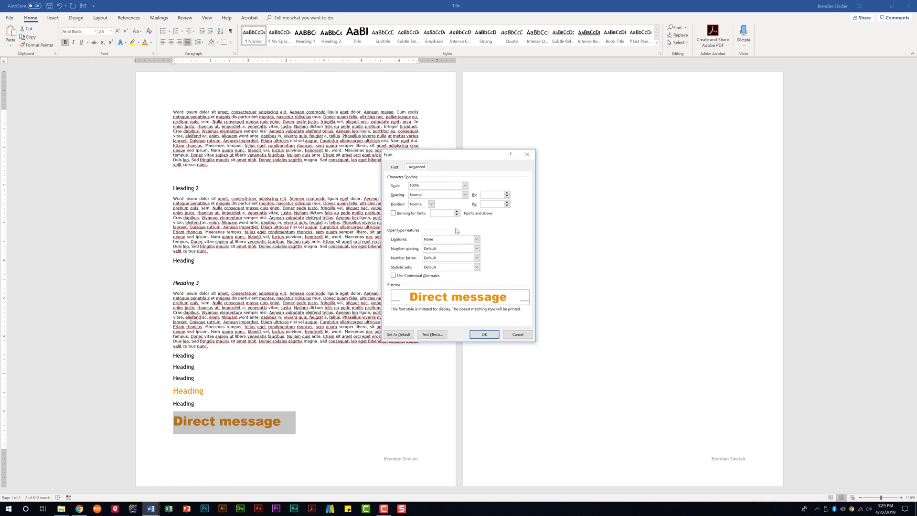
left_click(518, 335)
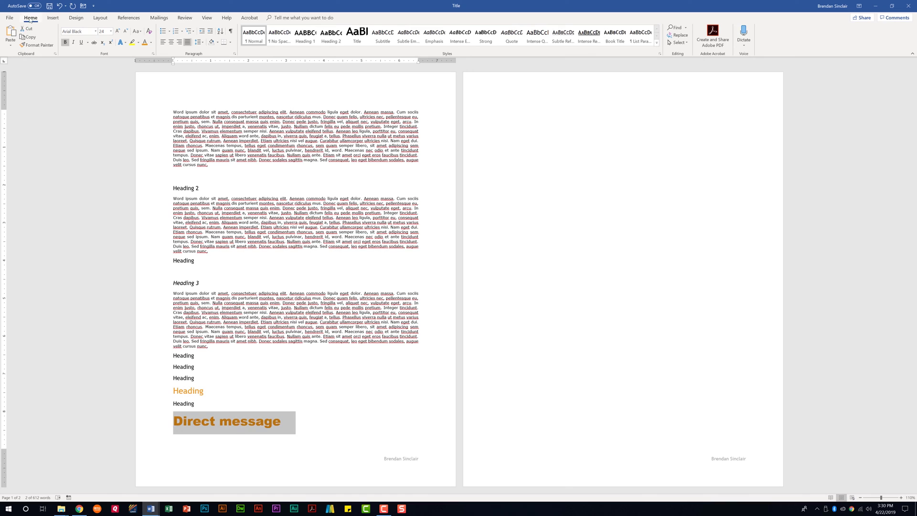
Copy the formatting of "Direct message" onto the standalone "Heading" below the second paragraph with Format Painter
left_click(40, 46)
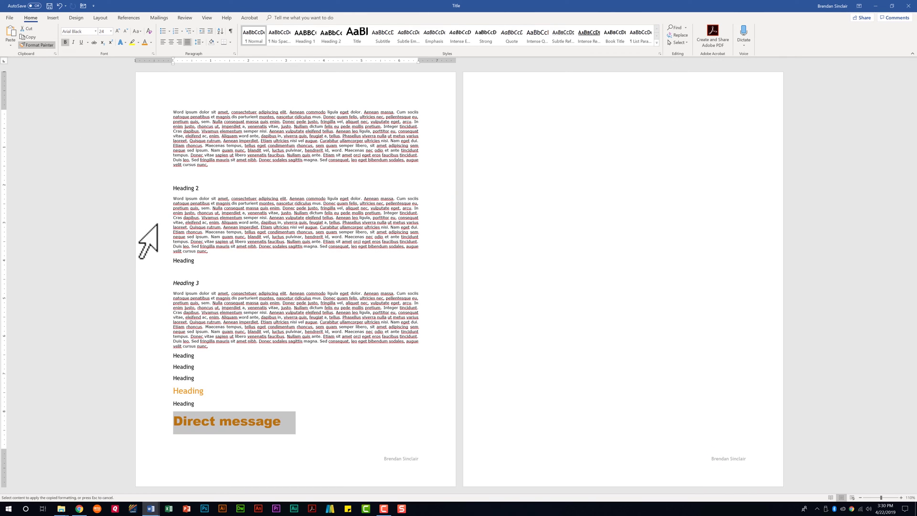
left_click(190, 260)
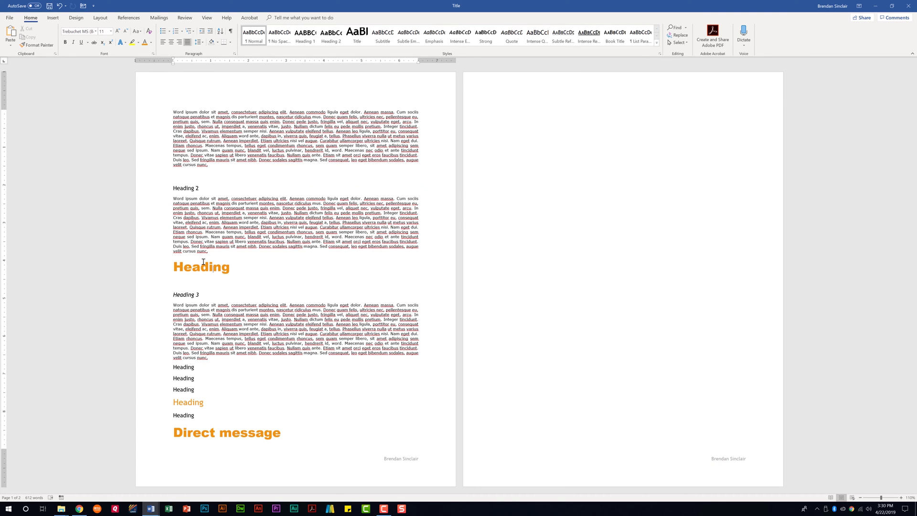
Paint the orange standalone heading's formatting onto the word "Heading" in "Heading 2", all of "Heading 3", and the words "venenatis", "condimentum" and "faucibus"
triple_click(177, 262)
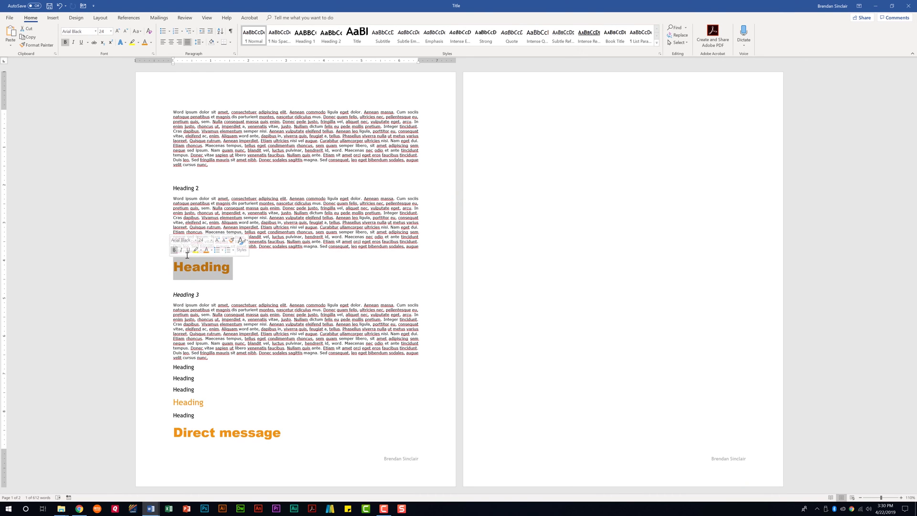
left_click(38, 45)
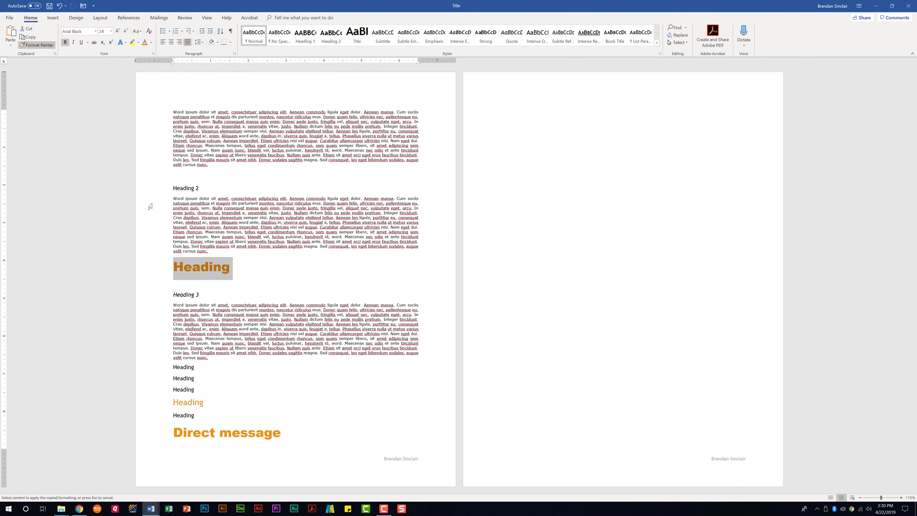
left_click(179, 188)
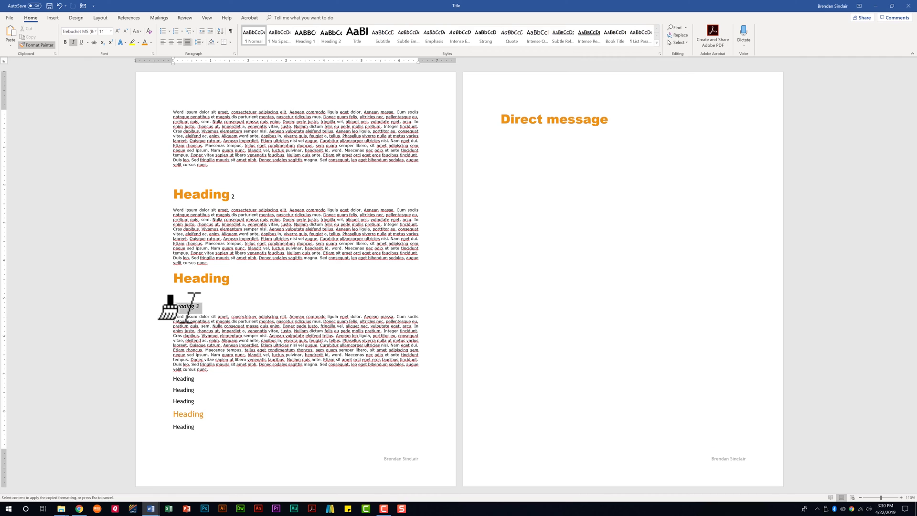
left_click_drag(174, 307, 200, 307)
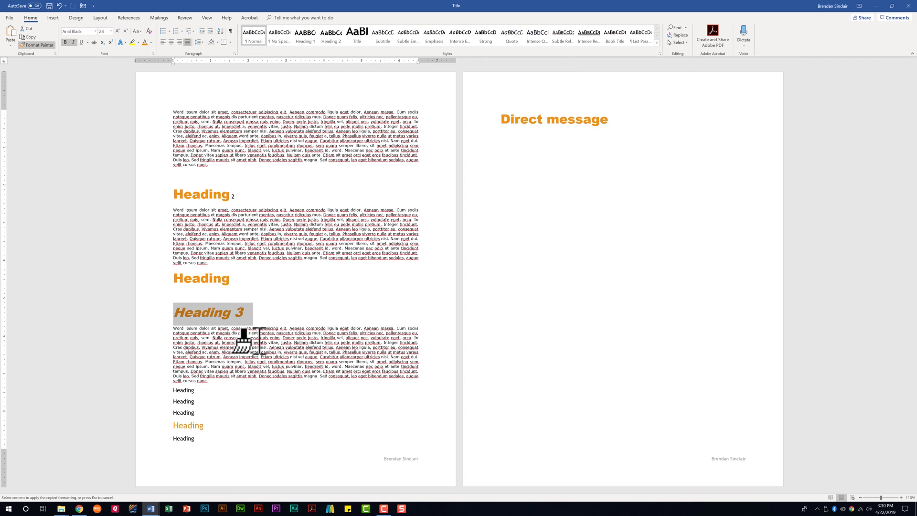
left_click(251, 343)
left_click(329, 377)
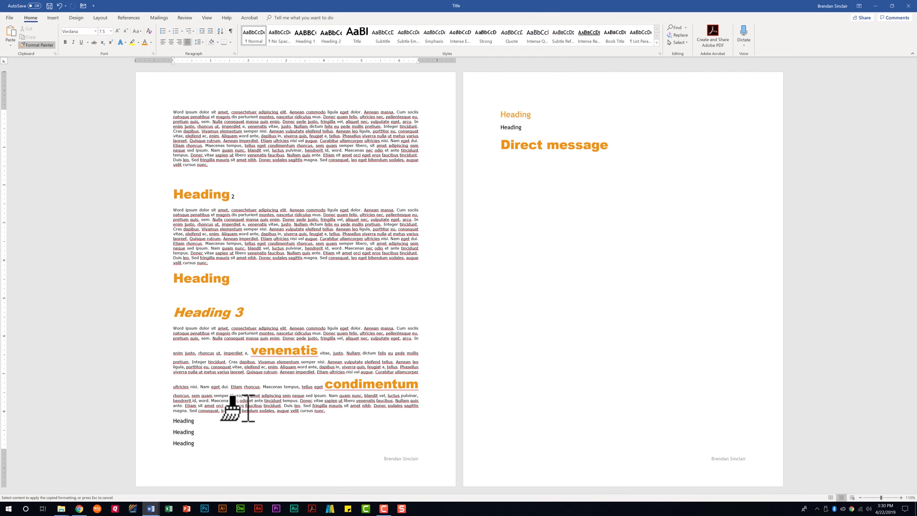
left_click(251, 406)
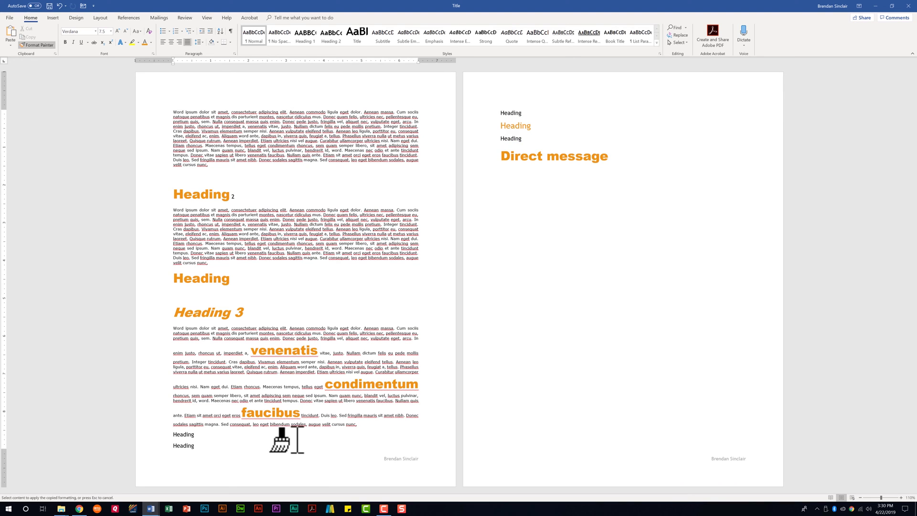
key("Escape")
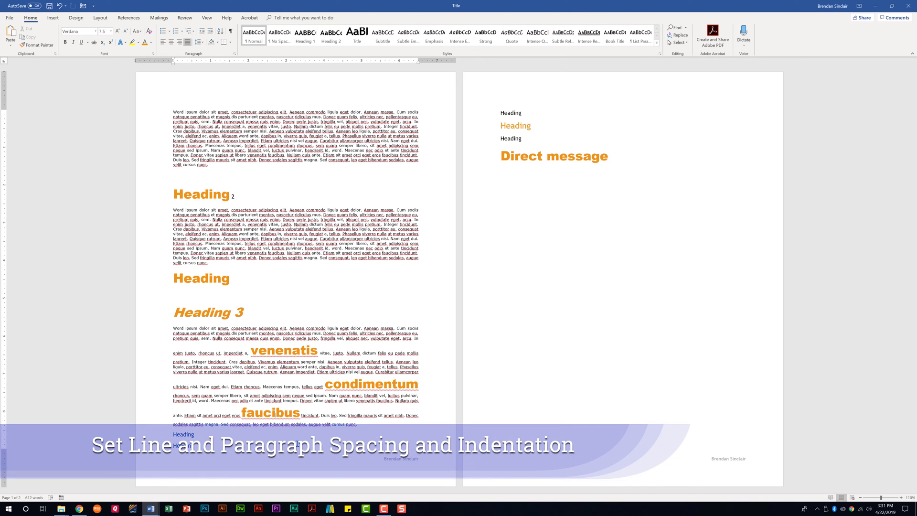
Set the first body paragraph to double line spacing with a 0.5" left indent
left_click_drag(173, 109, 223, 168)
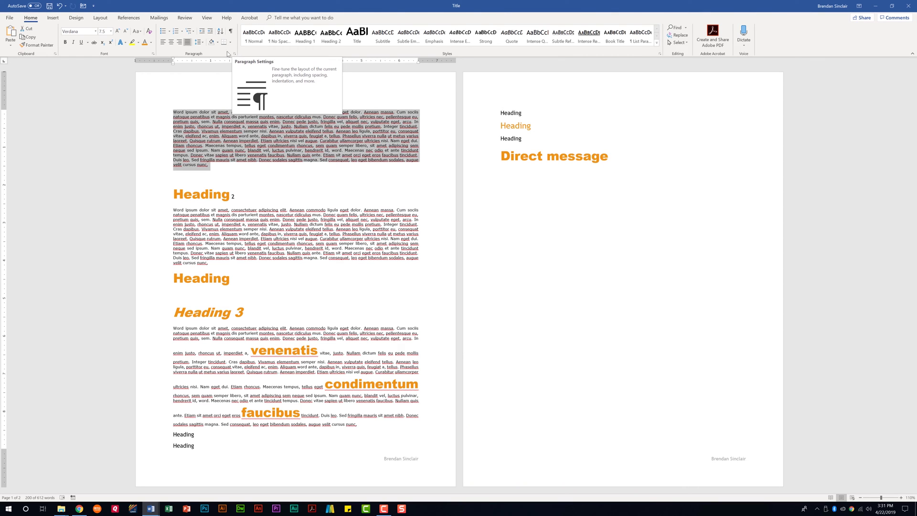
left_click(234, 54)
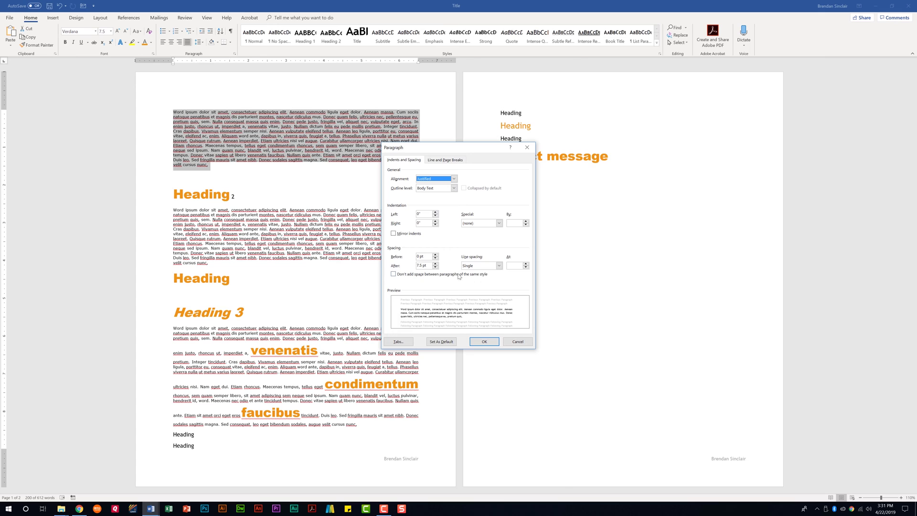
left_click(499, 265)
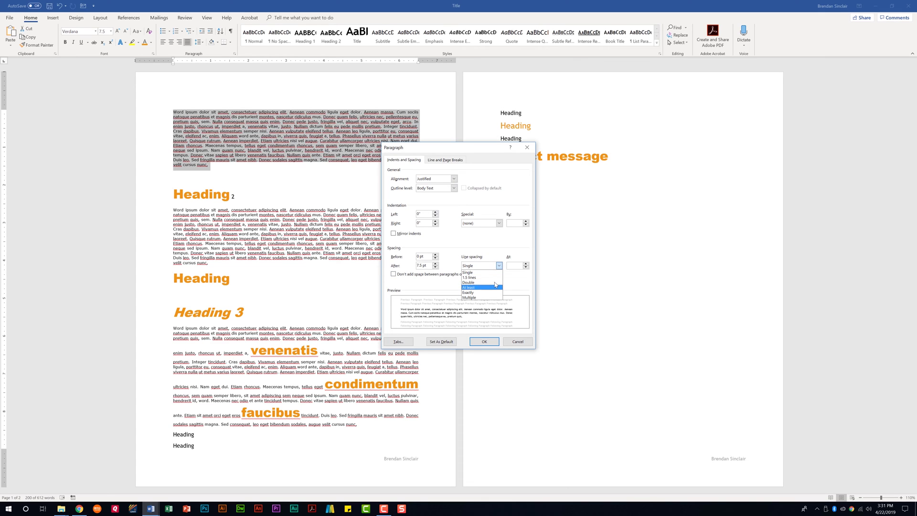
left_click(495, 283)
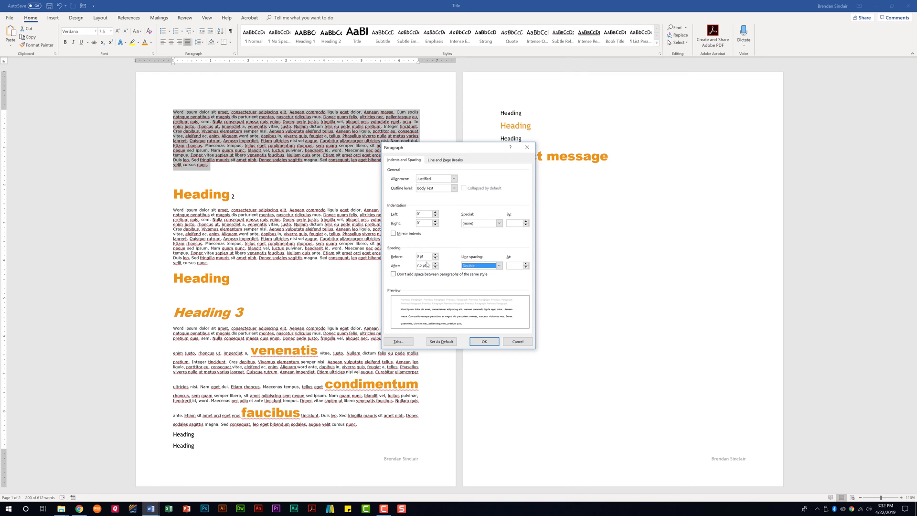
left_click(435, 213)
left_click(436, 213)
left_click(436, 213)
left_click(436, 213)
left_click(436, 214)
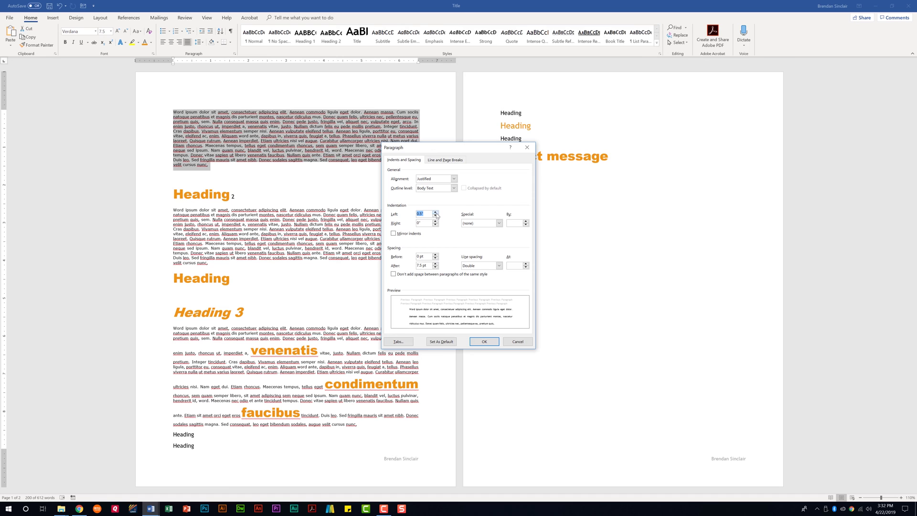
left_click(484, 343)
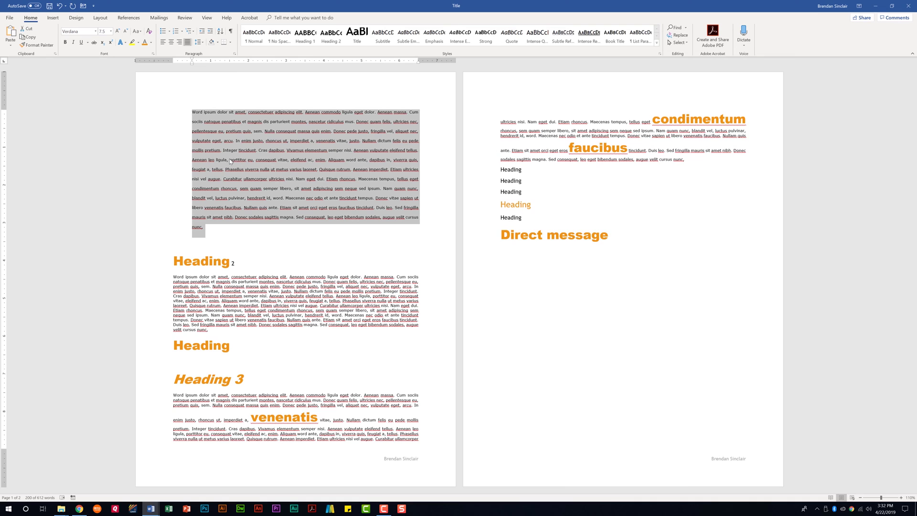
Apply a 0.5" first line indent to the first body paragraph
left_click(235, 53)
left_click(481, 224)
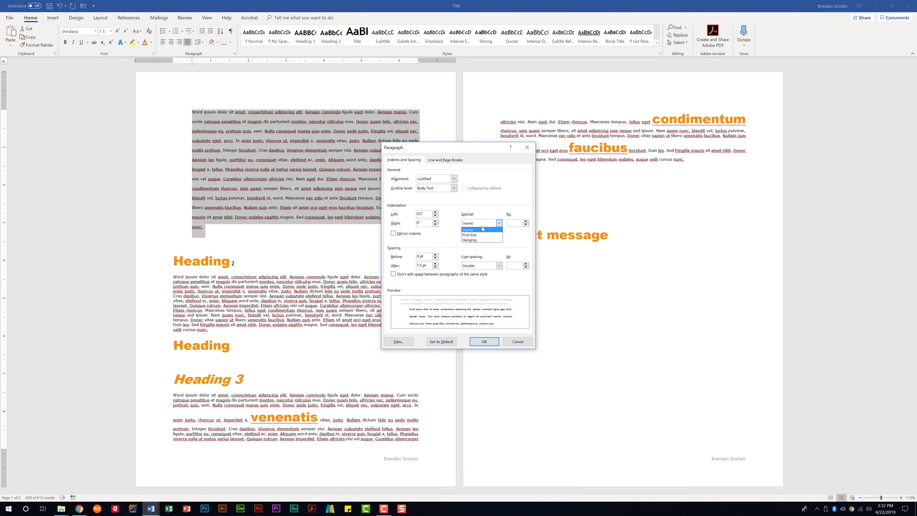
left_click(475, 235)
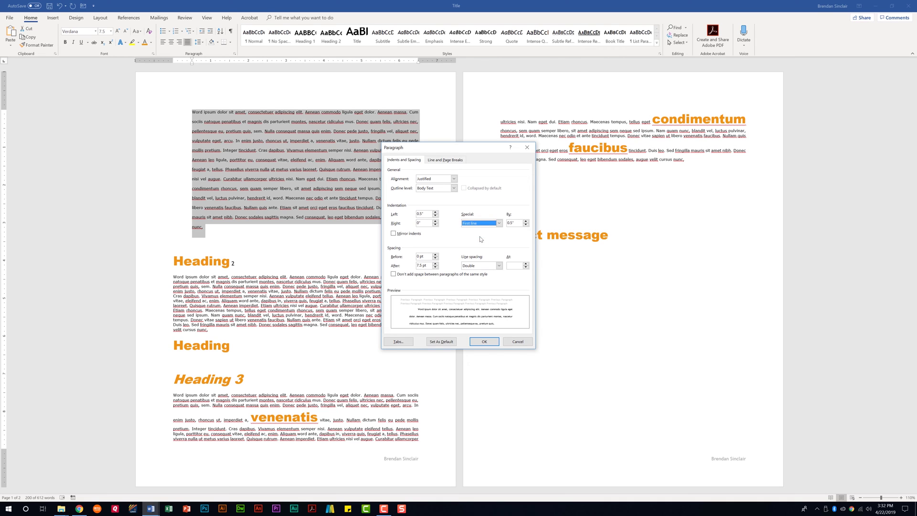
left_click(484, 341)
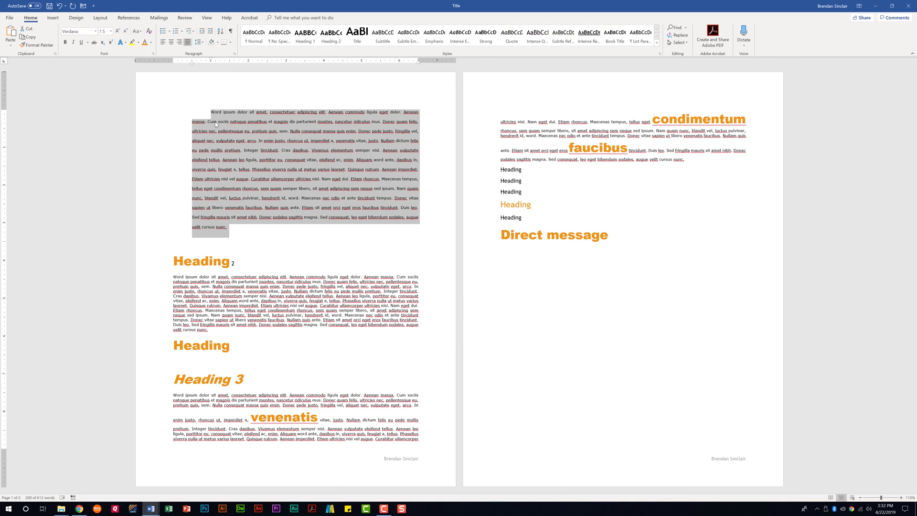
Set the special indentation of the first body paragraph to Hanging by 0.5"
left_click(234, 53)
left_click(475, 224)
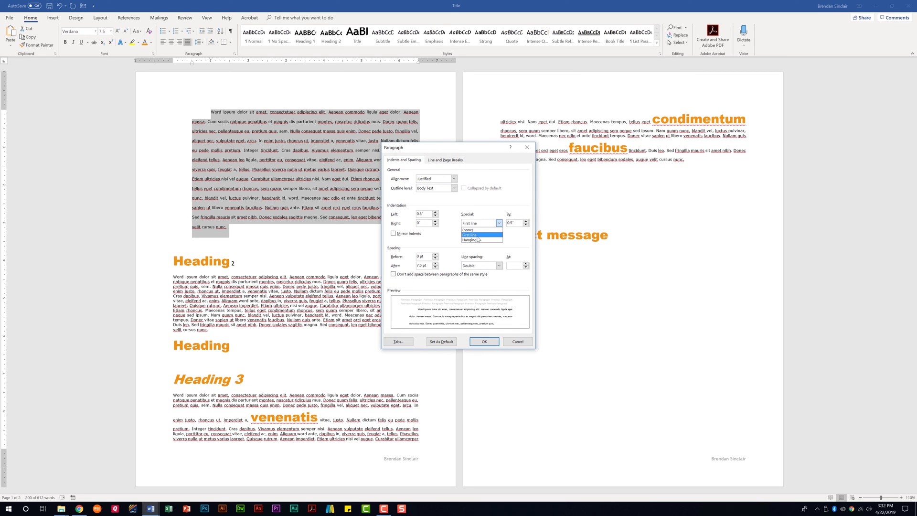
left_click(478, 240)
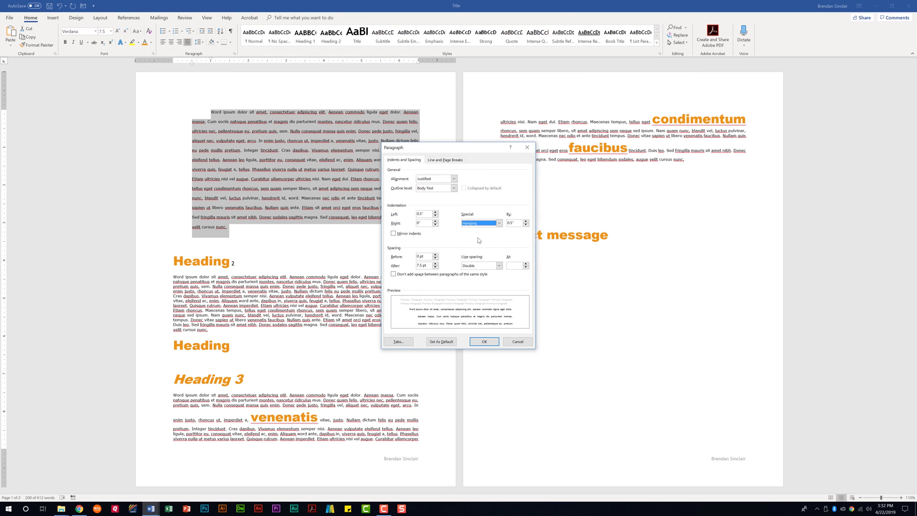
left_click(485, 342)
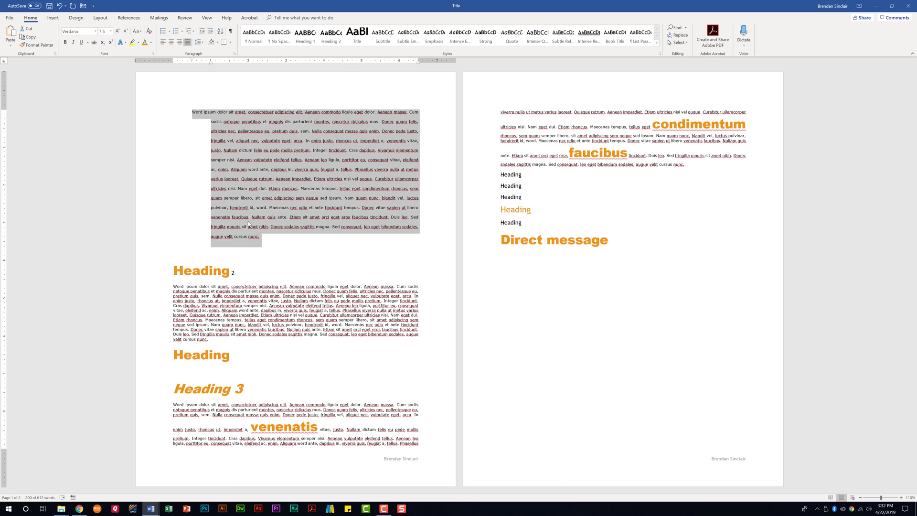
Examine the line and page break options of the first body paragraph, including pagination and formatting exceptions, without changing them
left_click(235, 53)
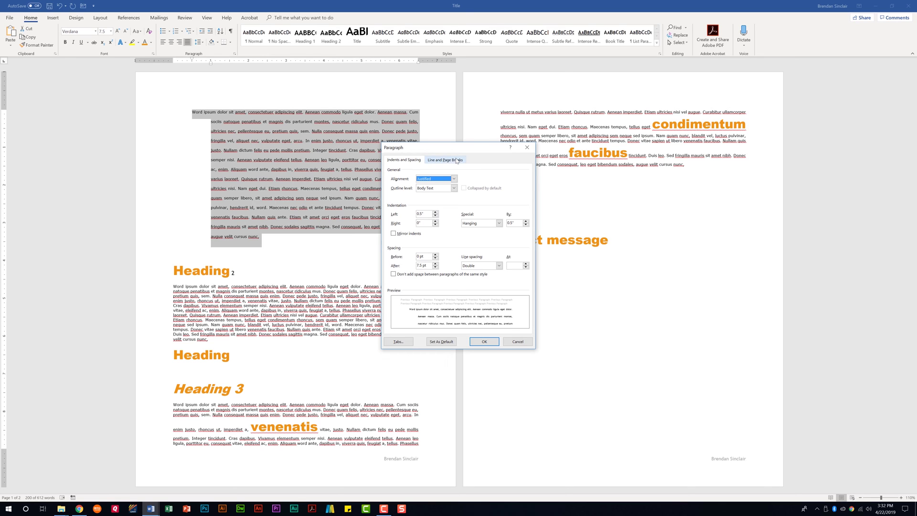
left_click(441, 162)
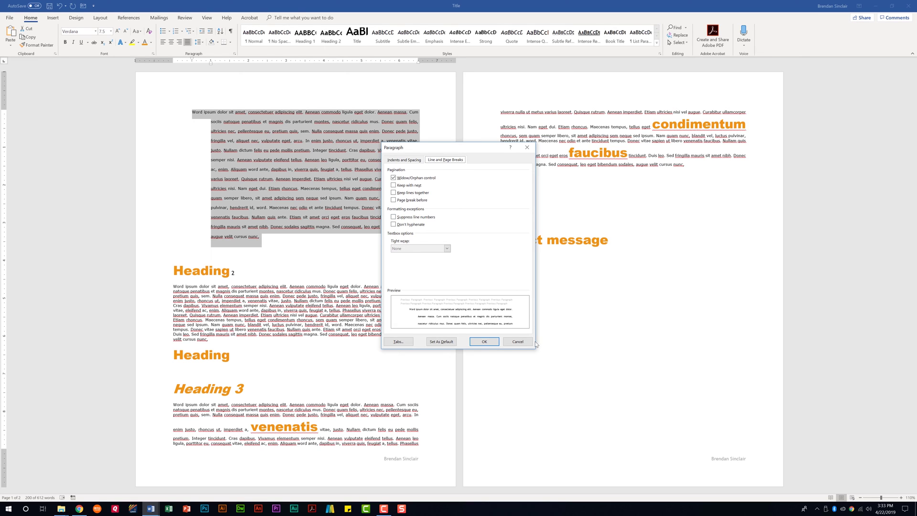
left_click(484, 342)
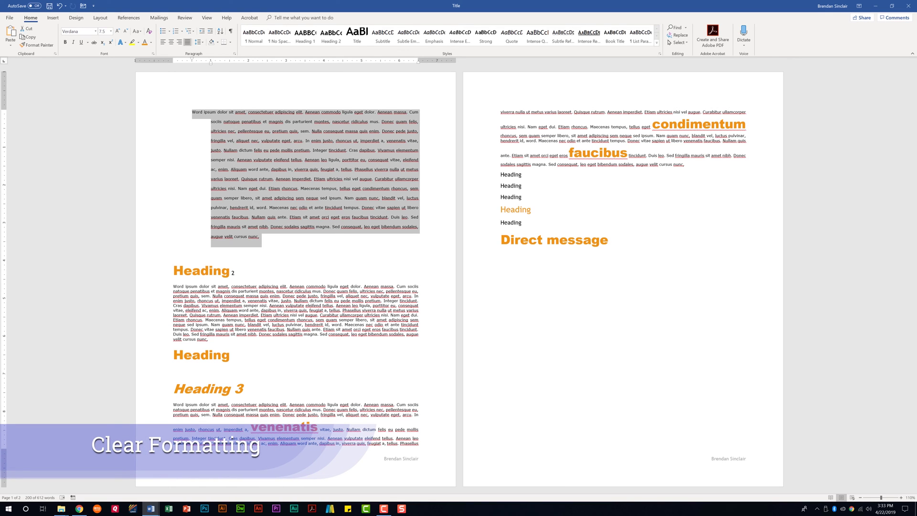
Clear all formatting from the entire document's text
key("ctrl+a")
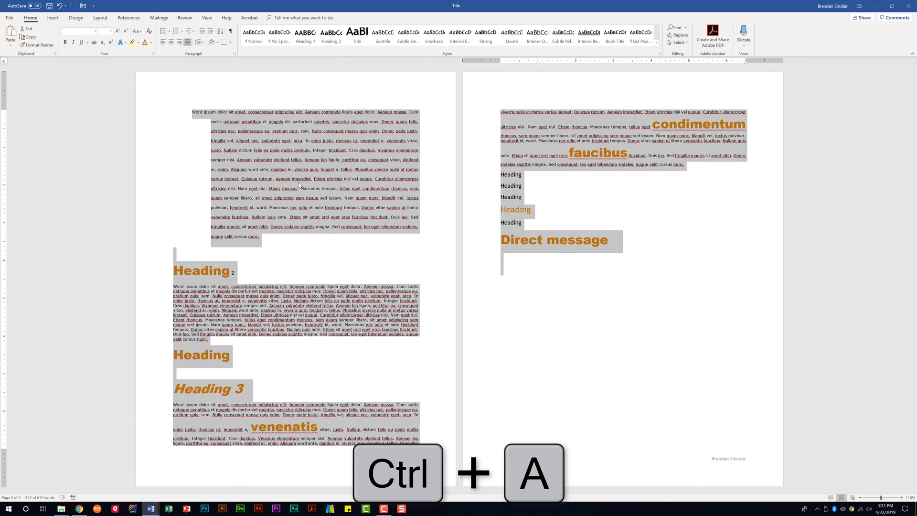
left_click(149, 31)
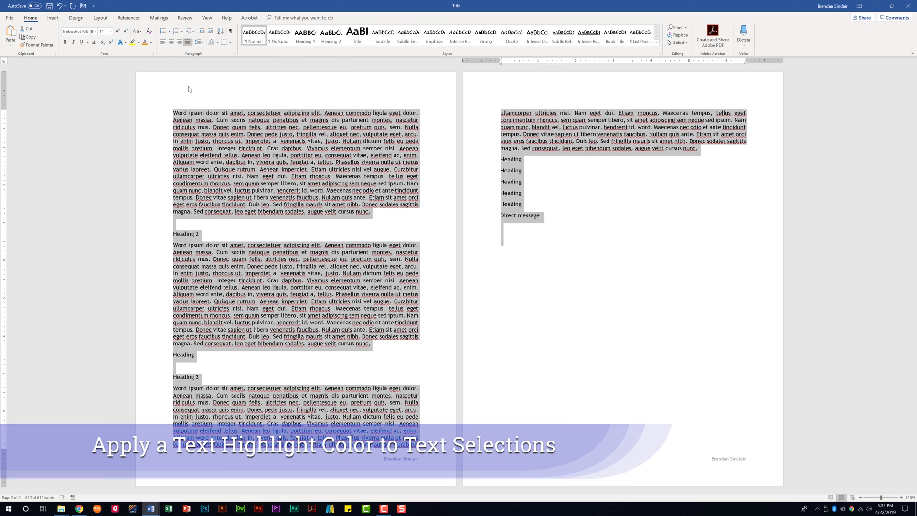
Highlight the "Heading 2" line in teal
left_click_drag(206, 223, 166, 230)
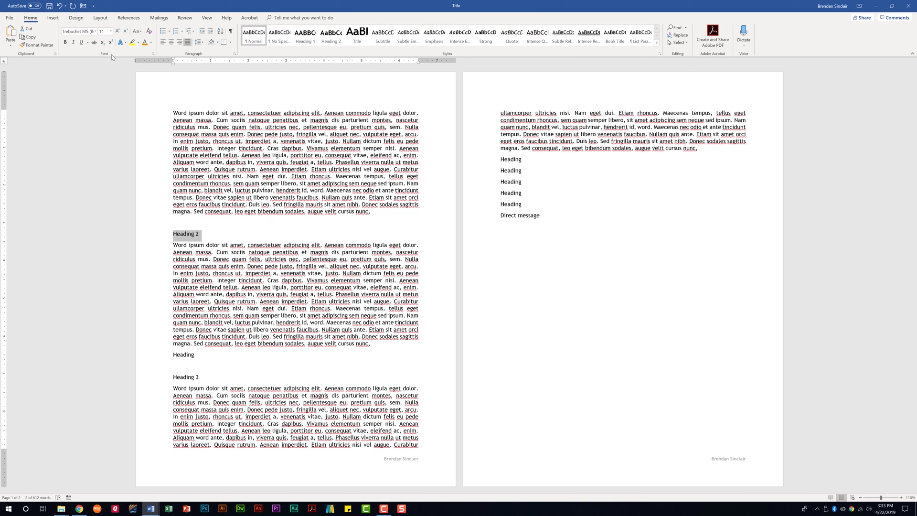
left_click(138, 42)
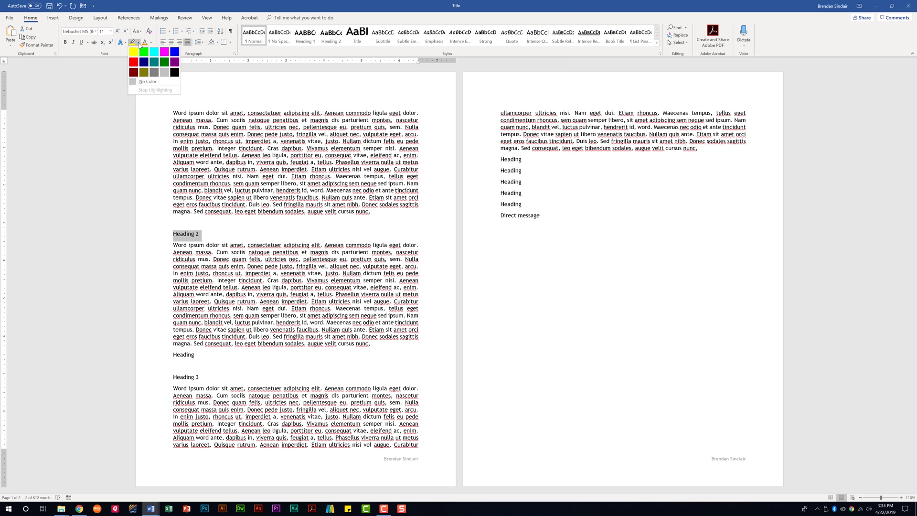
left_click(158, 63)
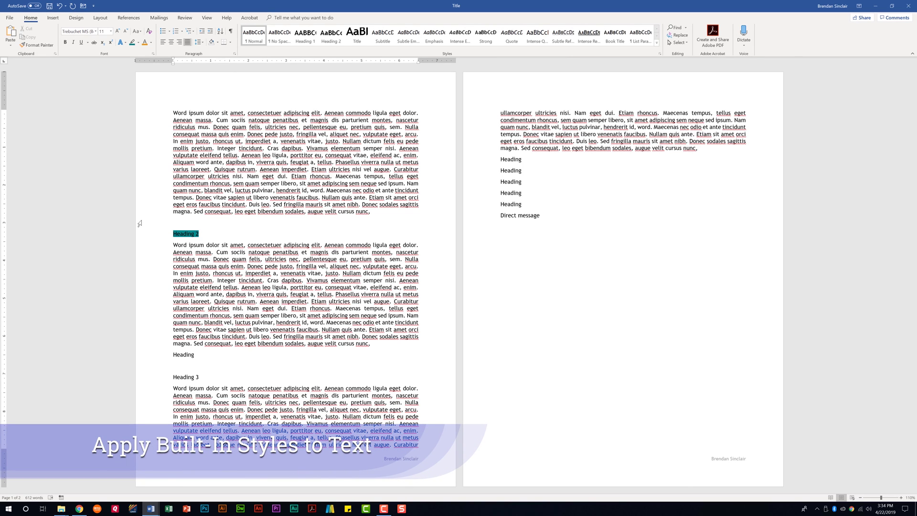
Apply the Heading 2 style to the "Heading 3" line, and collapse and re-expand the text beneath it
left_click_drag(201, 378, 172, 377)
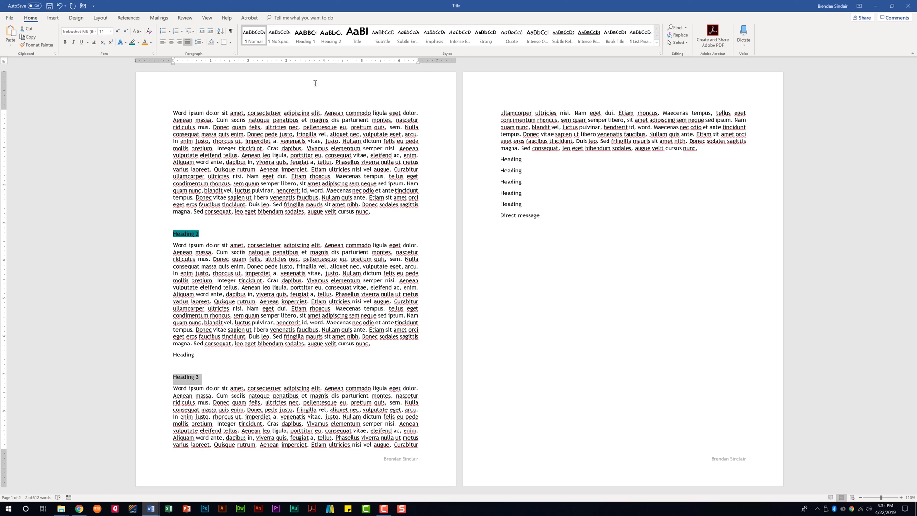
left_click(331, 34)
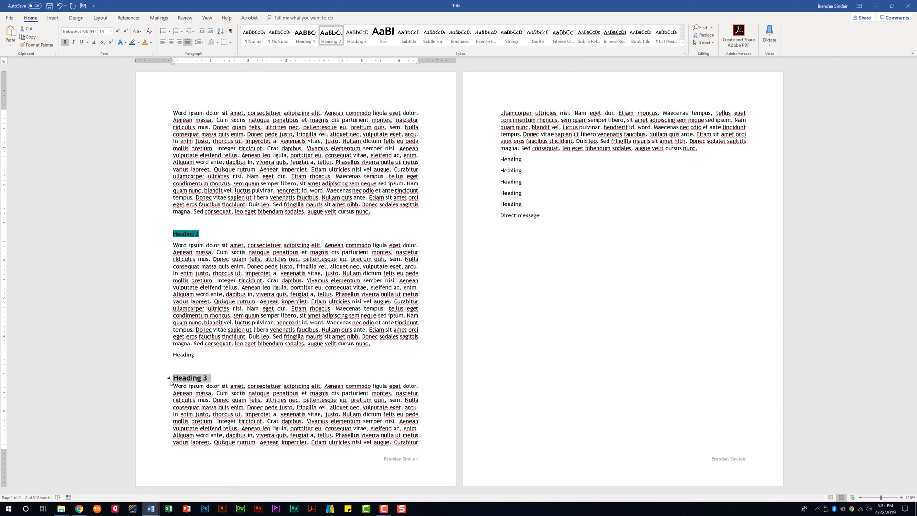
left_click(168, 379)
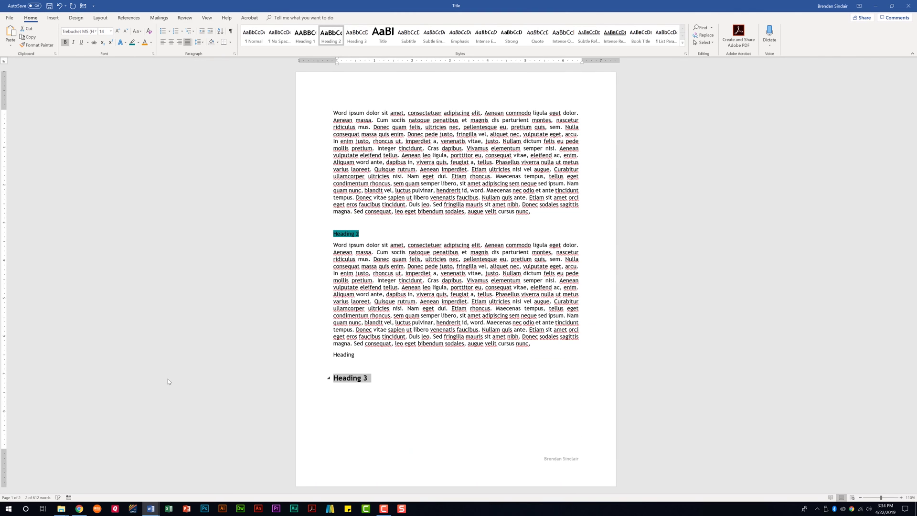
left_click(331, 378)
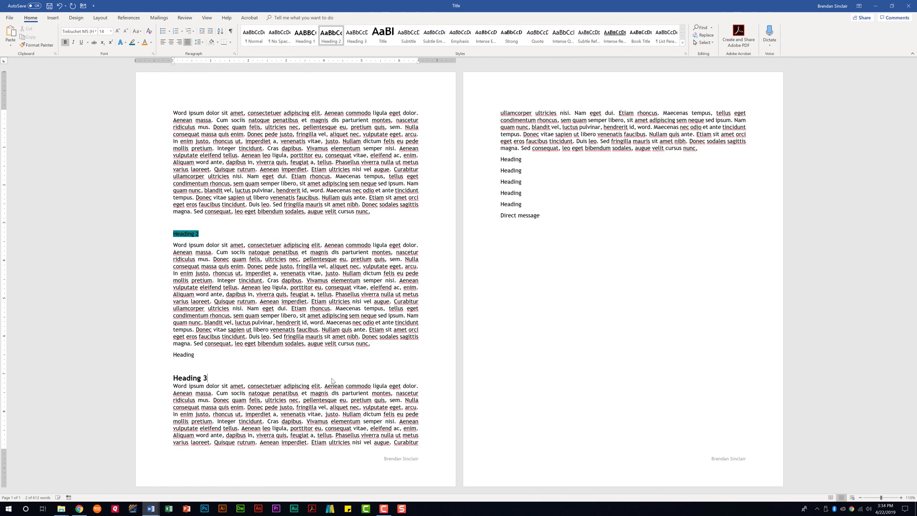
left_click(683, 43)
key("Escape")
left_click(84, 21)
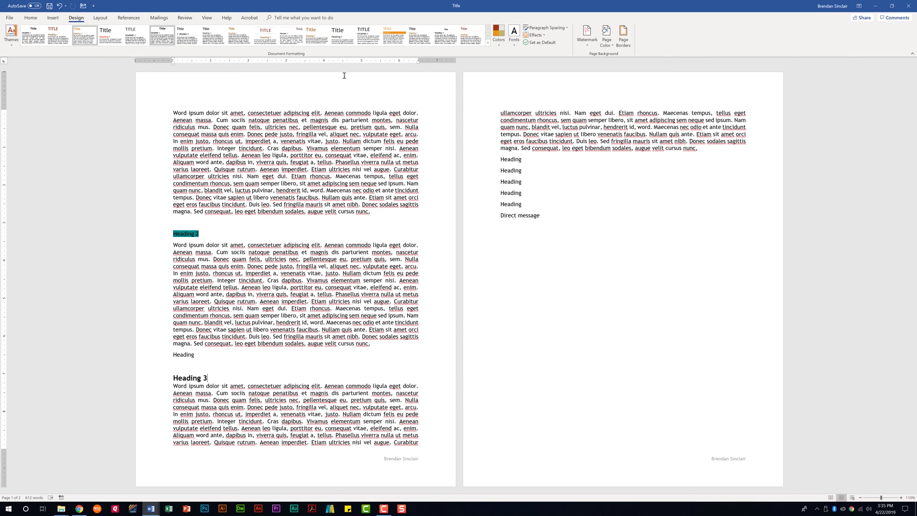
left_click(40, 19)
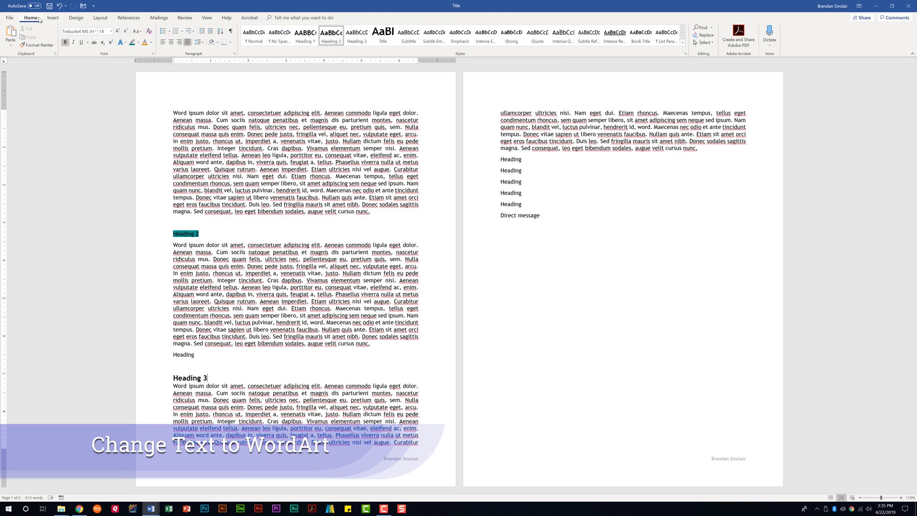
Convert the "Heading" line above "Heading 3" to WordArt with white fill, orange Accent color 1 outline and orange Accent color 1 glow
double_click(181, 356)
left_click(52, 19)
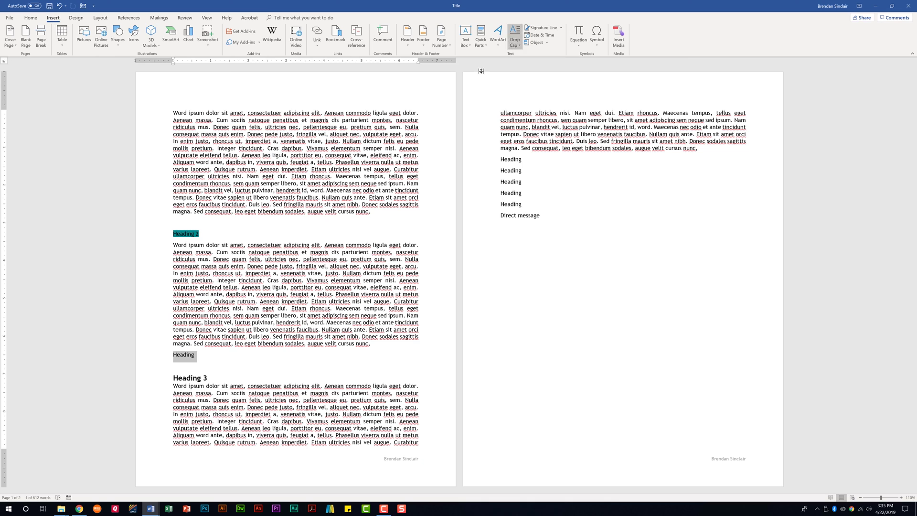
left_click(503, 47)
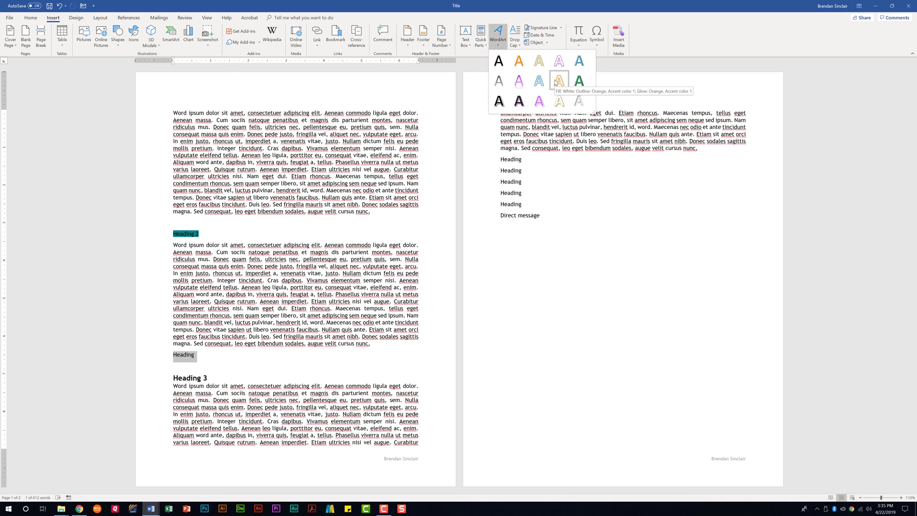
left_click(555, 80)
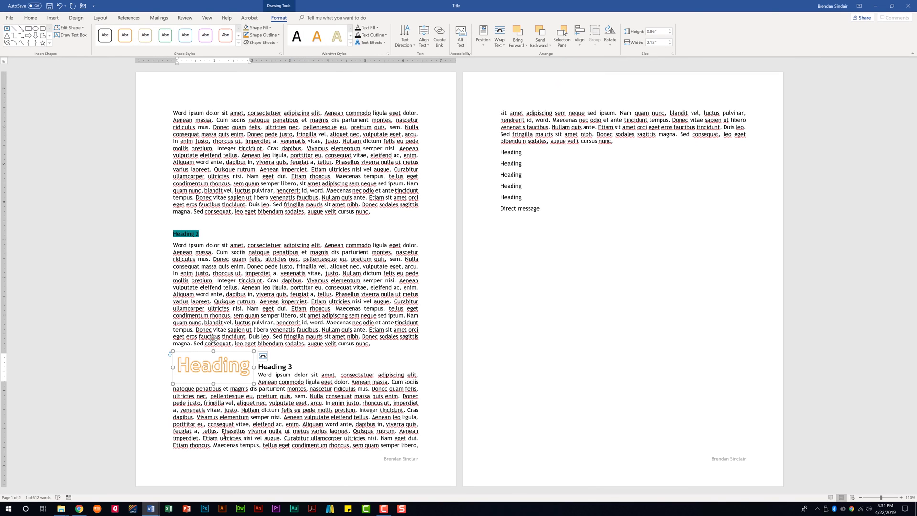
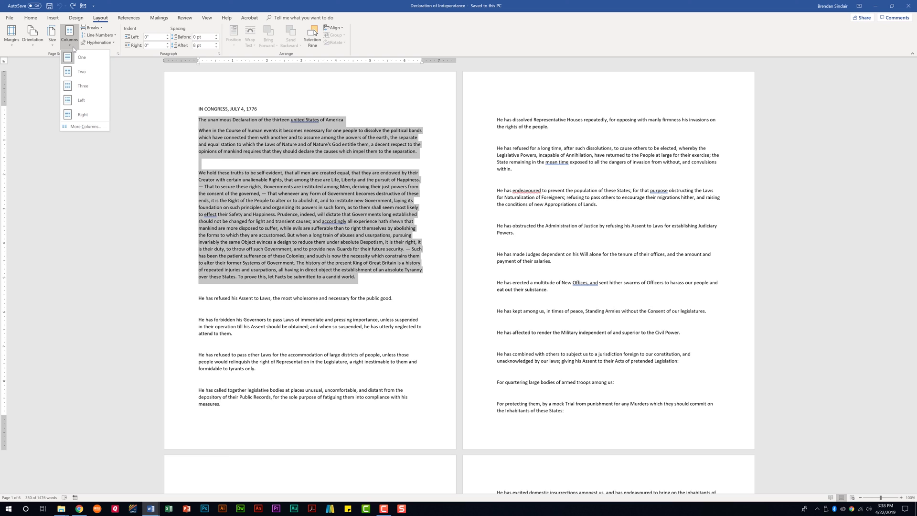
Lay out the selected opening paragraphs of the Declaration of Independence in two columns
left_click(90, 71)
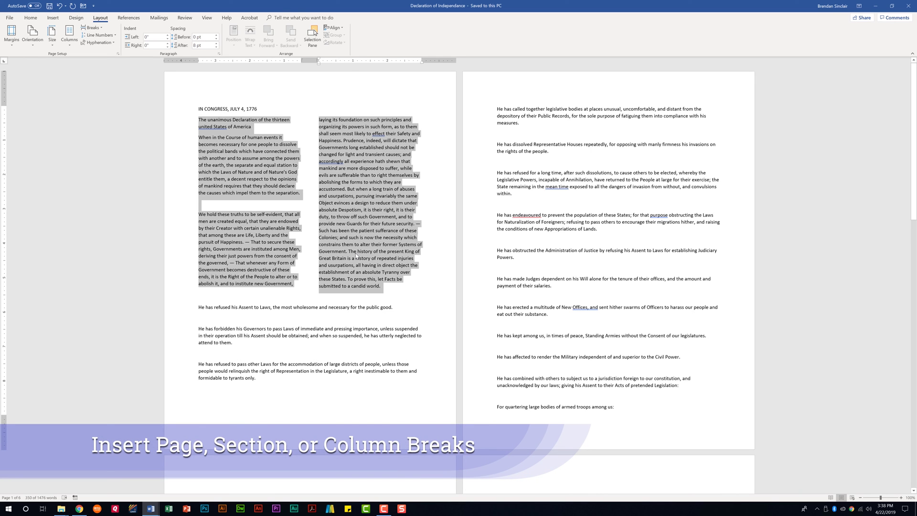
left_click(440, 291)
Insert a page break before the paragraph beginning "We, therefore, the Representatives"
scroll(441, 292, "down", 5)
scroll(441, 293, "down", 6)
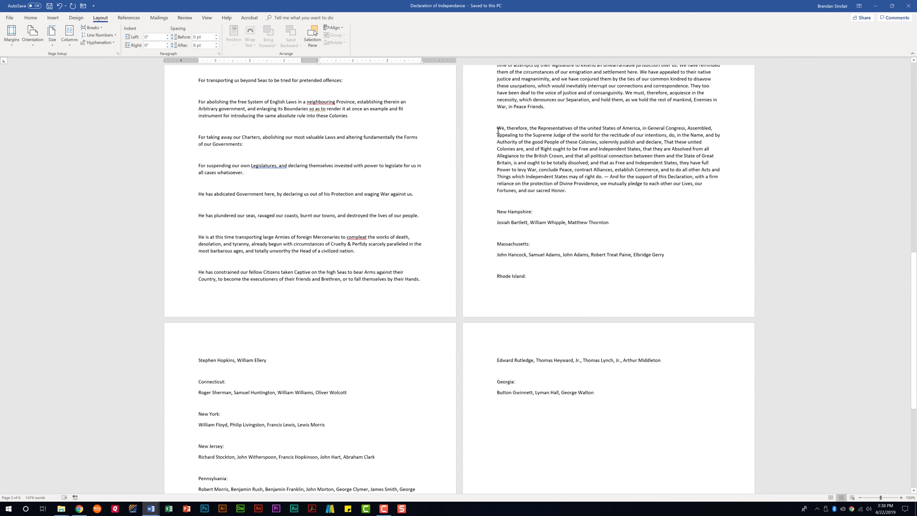
left_click(498, 130)
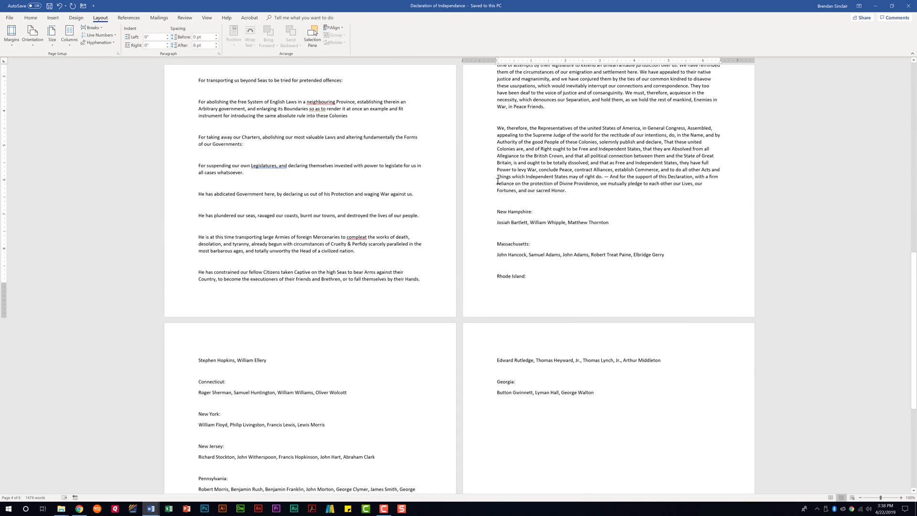
left_click(101, 28)
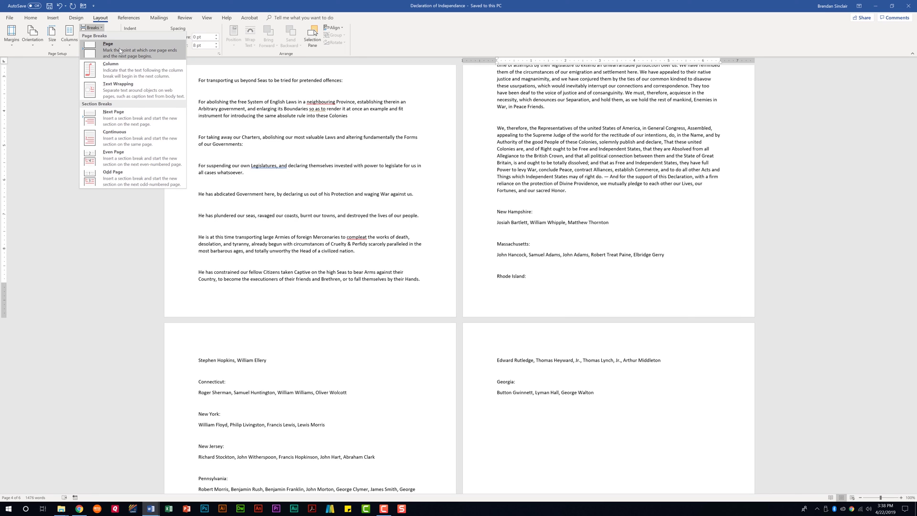
left_click(139, 54)
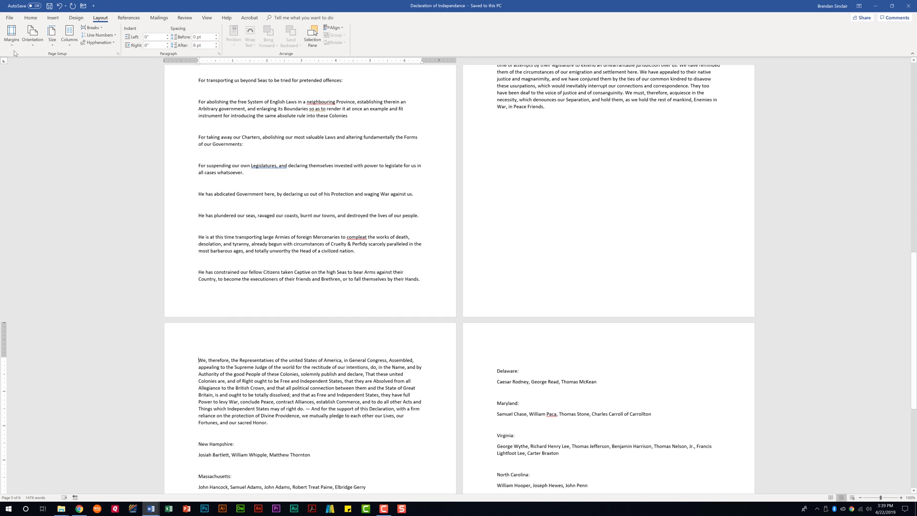
Show the paragraph marks and other hidden formatting symbols in the document
left_click(31, 18)
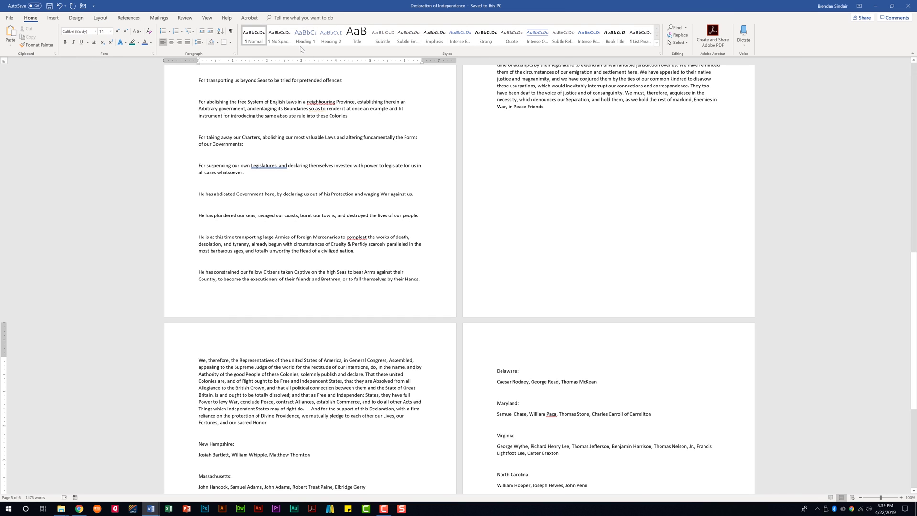
key("ctrl+shift+8")
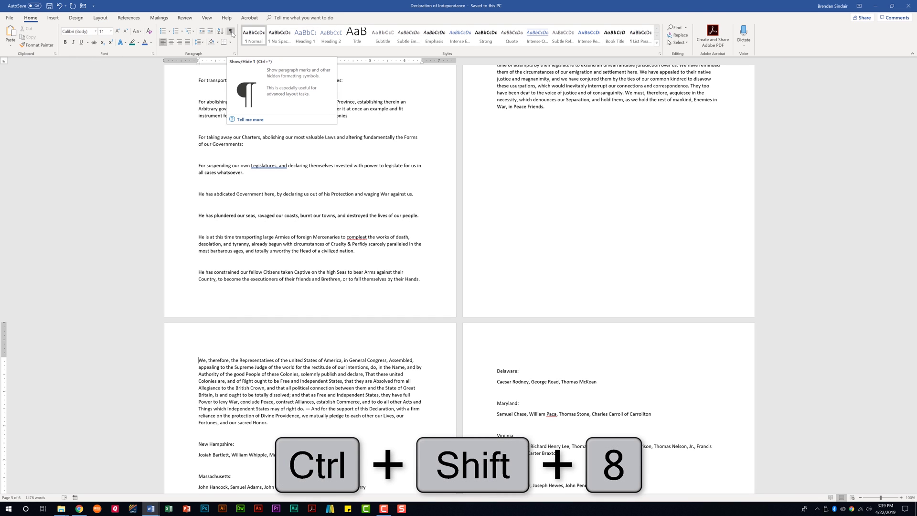
left_click(231, 31)
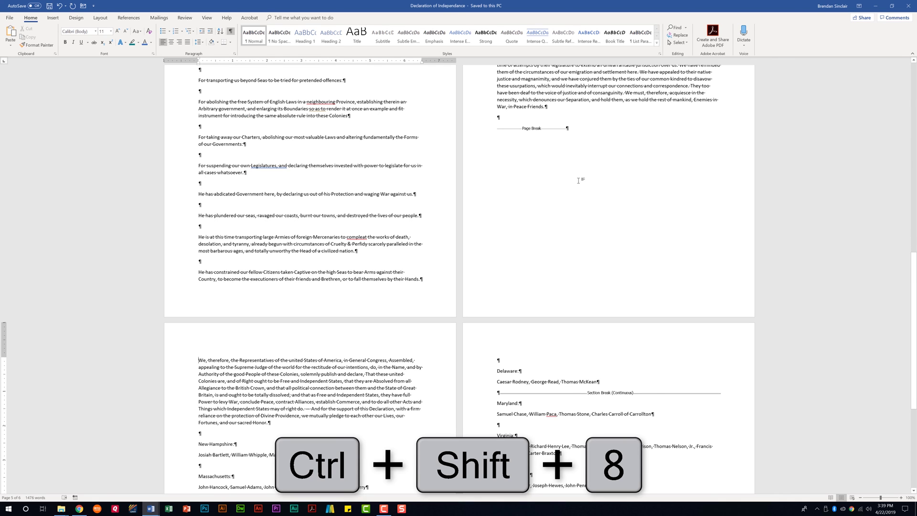
Examine the section breaks among the state signatory lists and the available page and section break types without inserting one
left_click(99, 18)
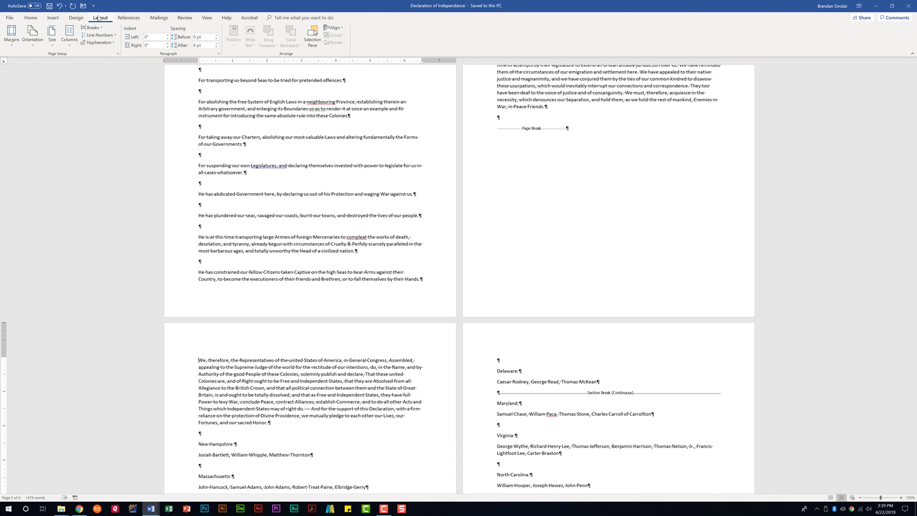
scroll(320, 301, "down", 3)
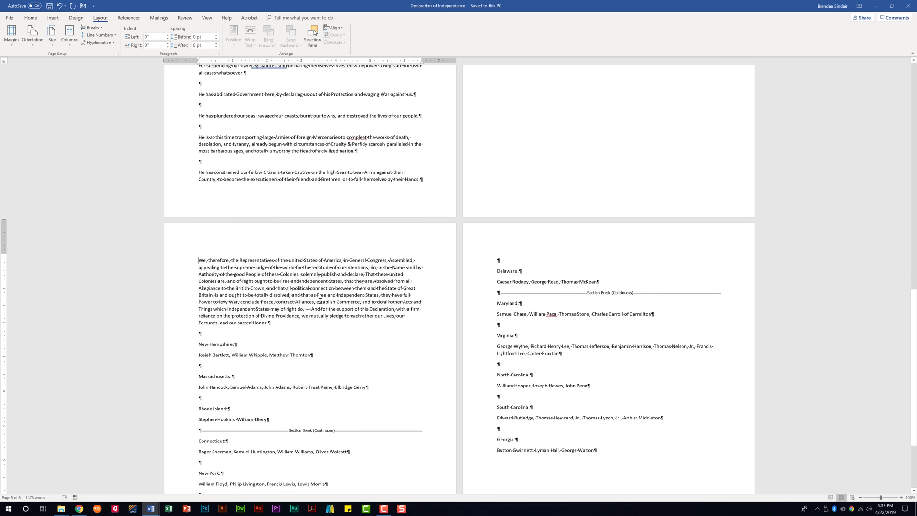
scroll(320, 301, "down", 3)
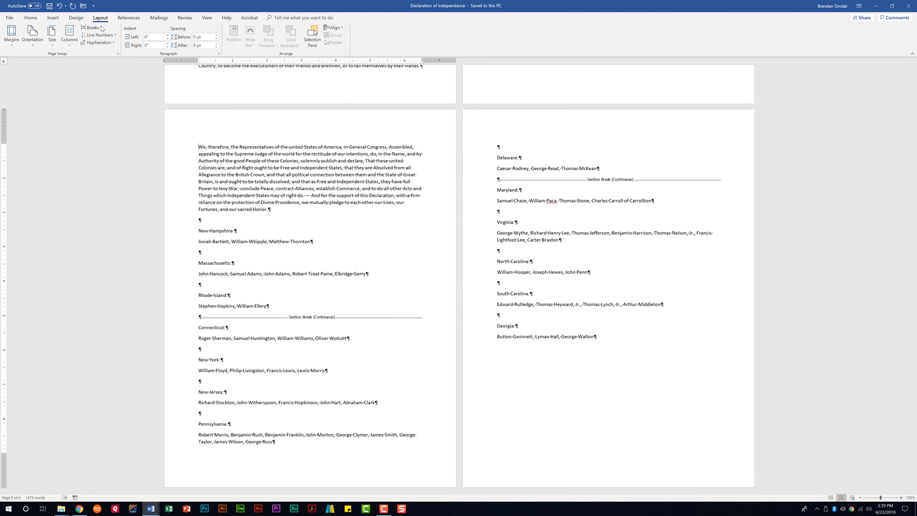
left_click(102, 28)
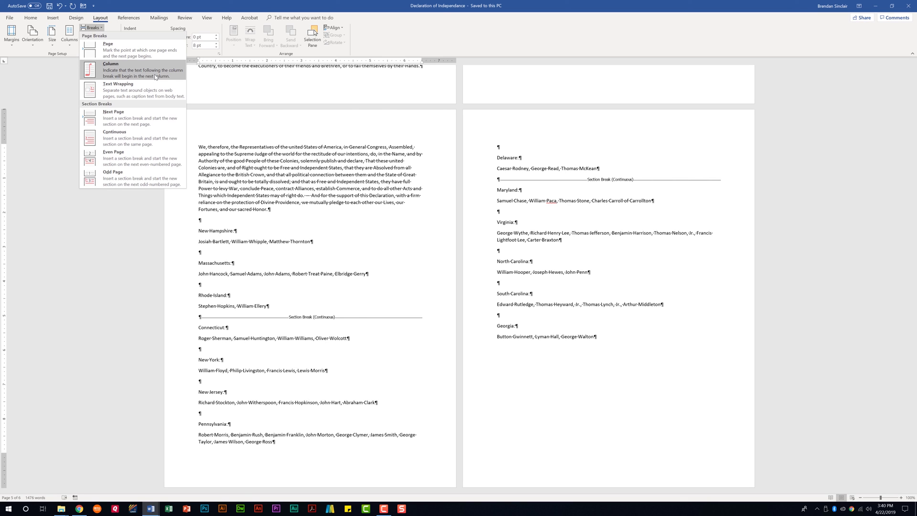
left_click(337, 382)
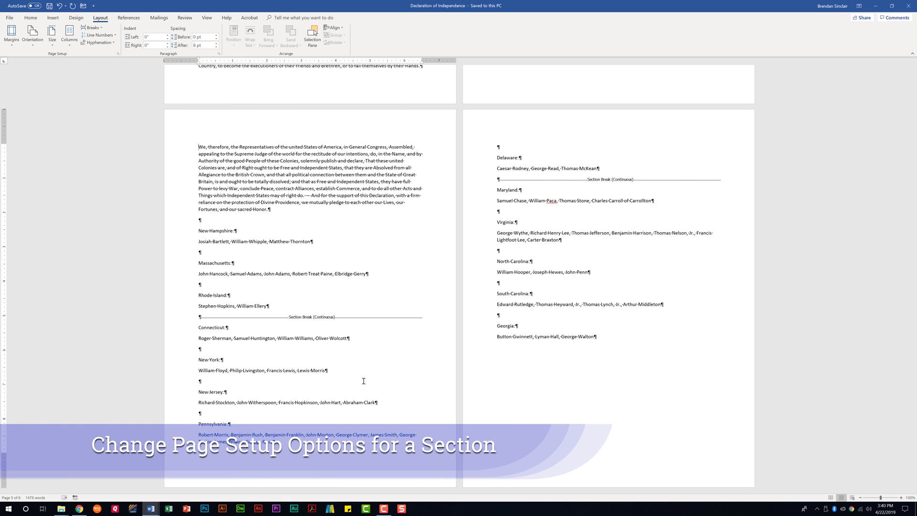
Open the page setup layout options for the section containing Connecticut and set their scope to This section
left_click(287, 344)
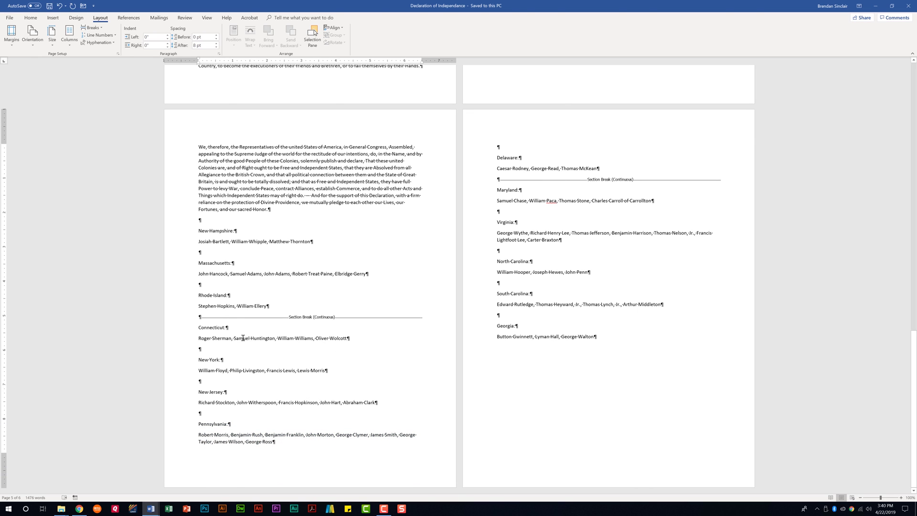
key("ctrl+shift+8")
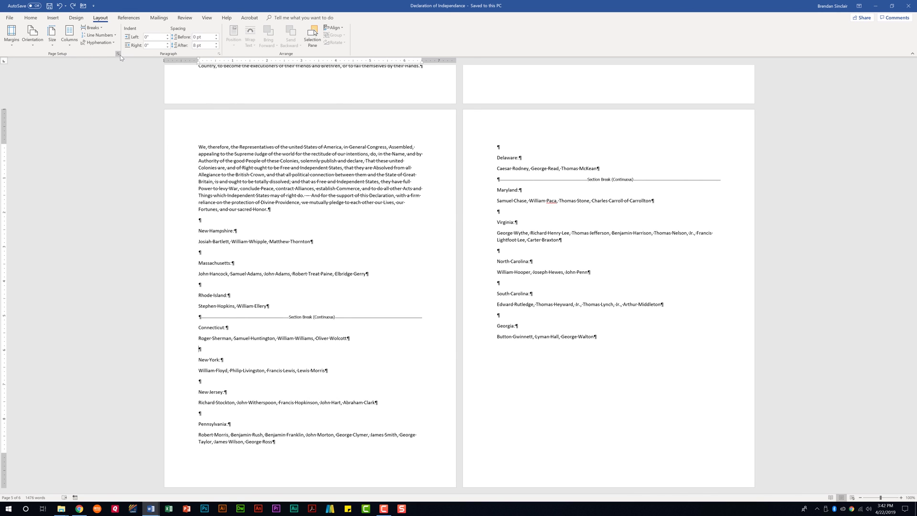
left_click(119, 55)
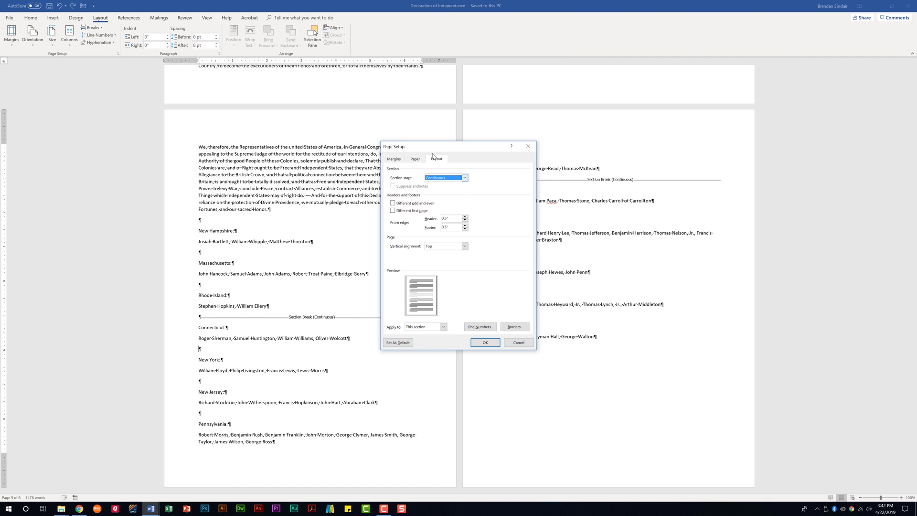
left_click(443, 327)
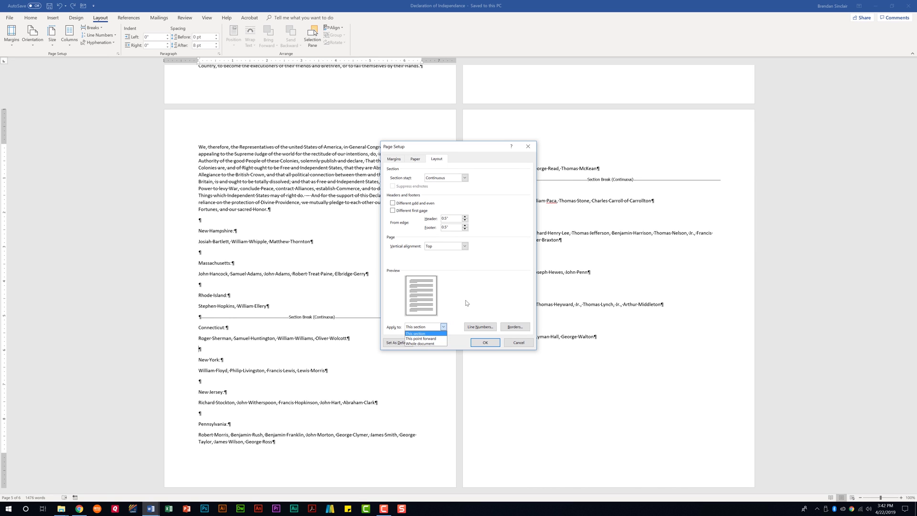
left_click(423, 333)
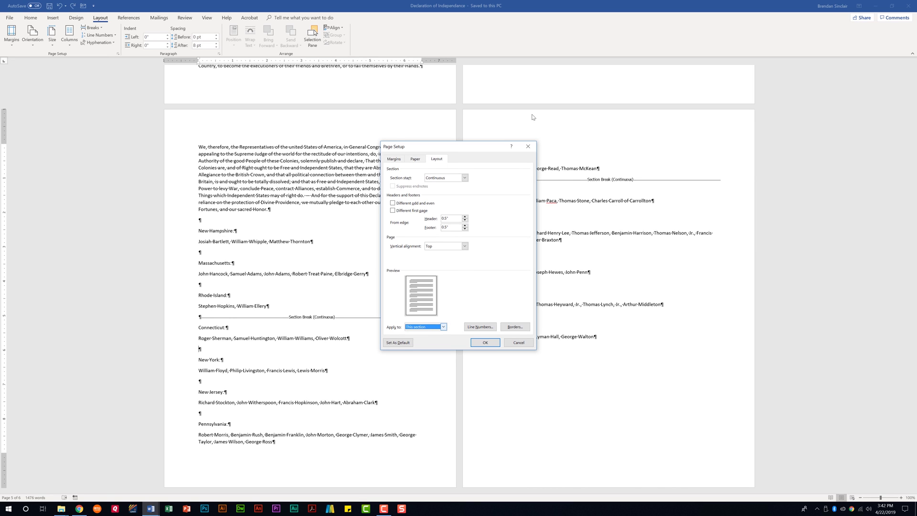